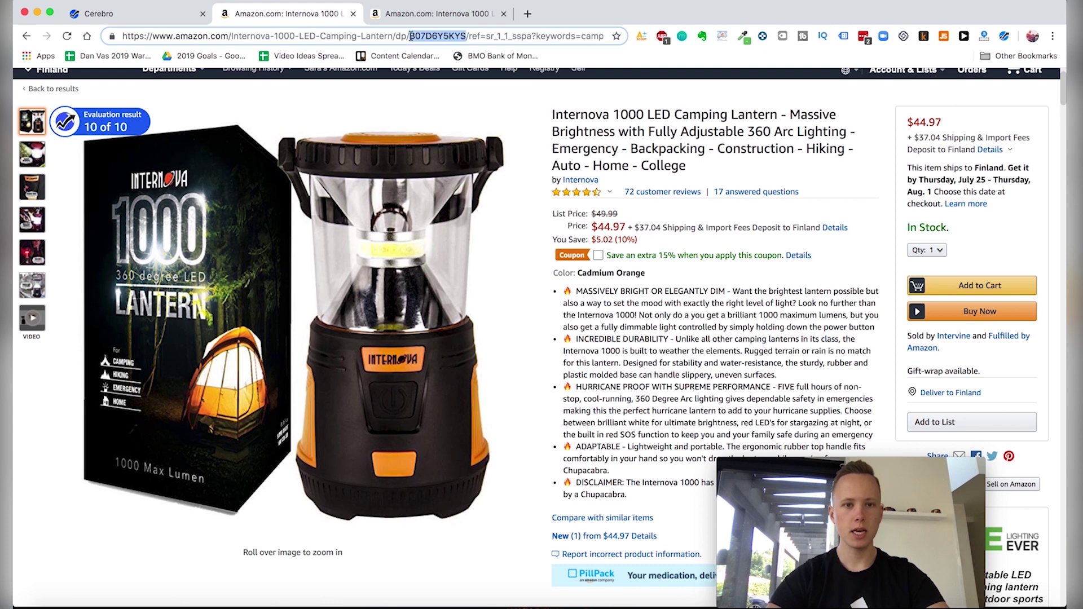
# Step: Switch to Helium 10's Cerebro reverse ASIN lookup and view the list of Amazon marketplaces it supports
pyautogui.click(116, 14)
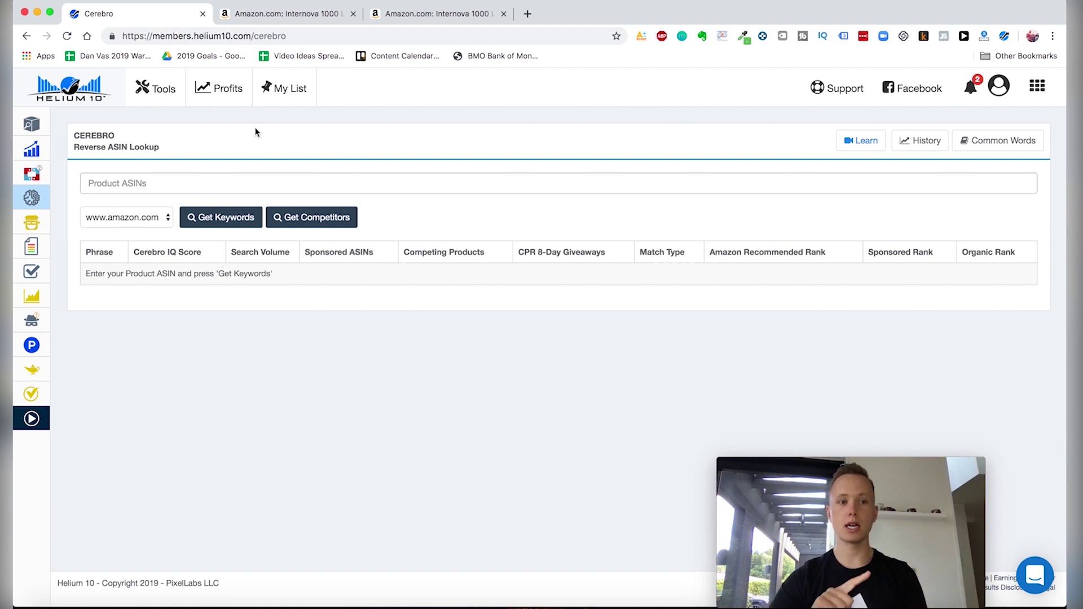
pyautogui.click(154, 217)
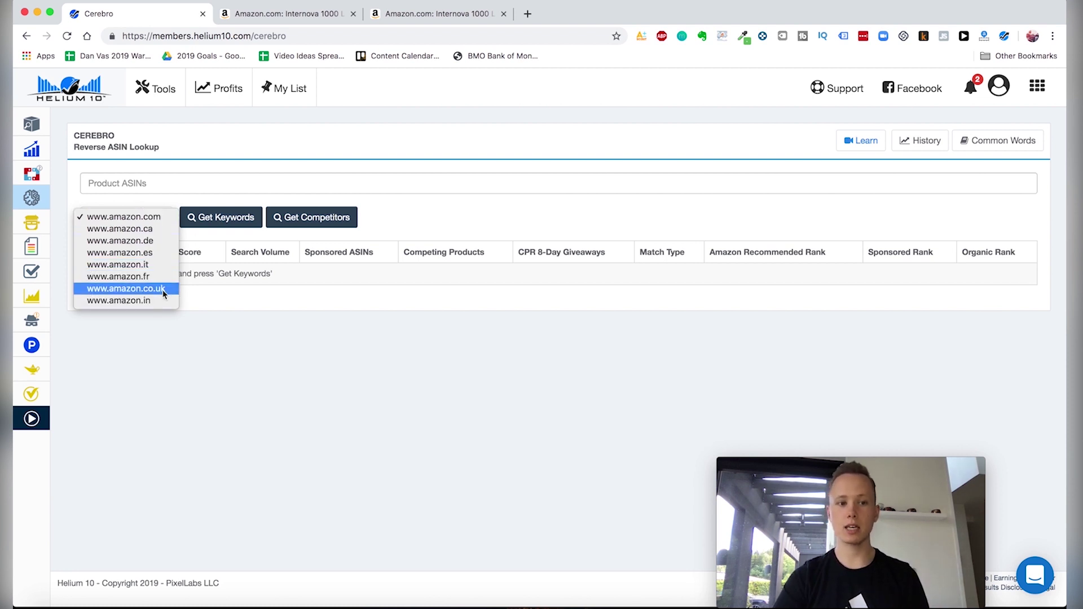
pyautogui.click(275, 253)
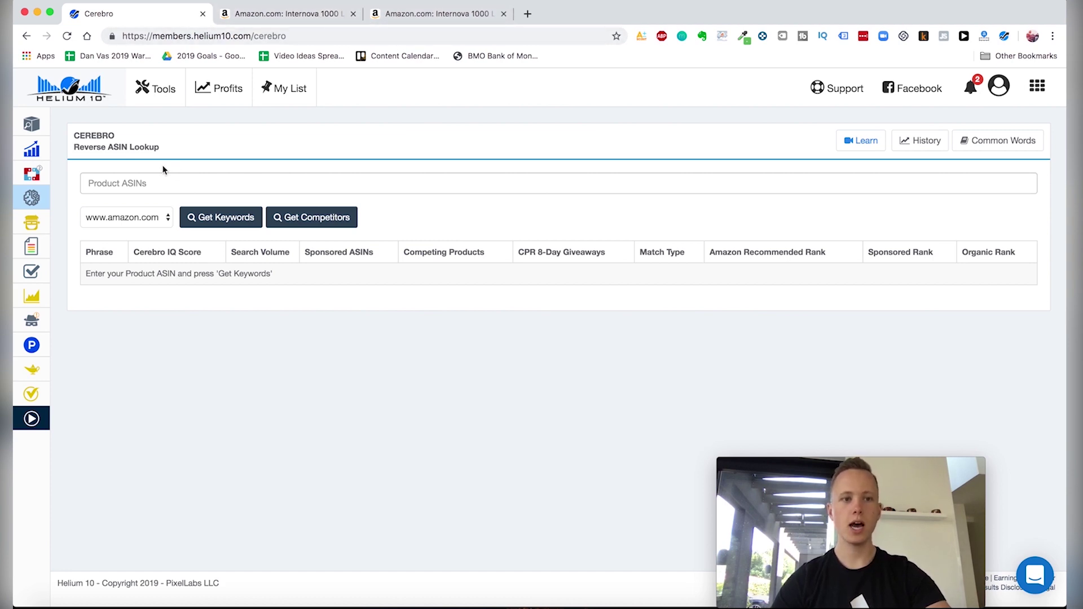
pyautogui.click(299, 13)
pyautogui.click(146, 16)
pyautogui.click(160, 182)
pyautogui.write('B07D6Y5KYS')
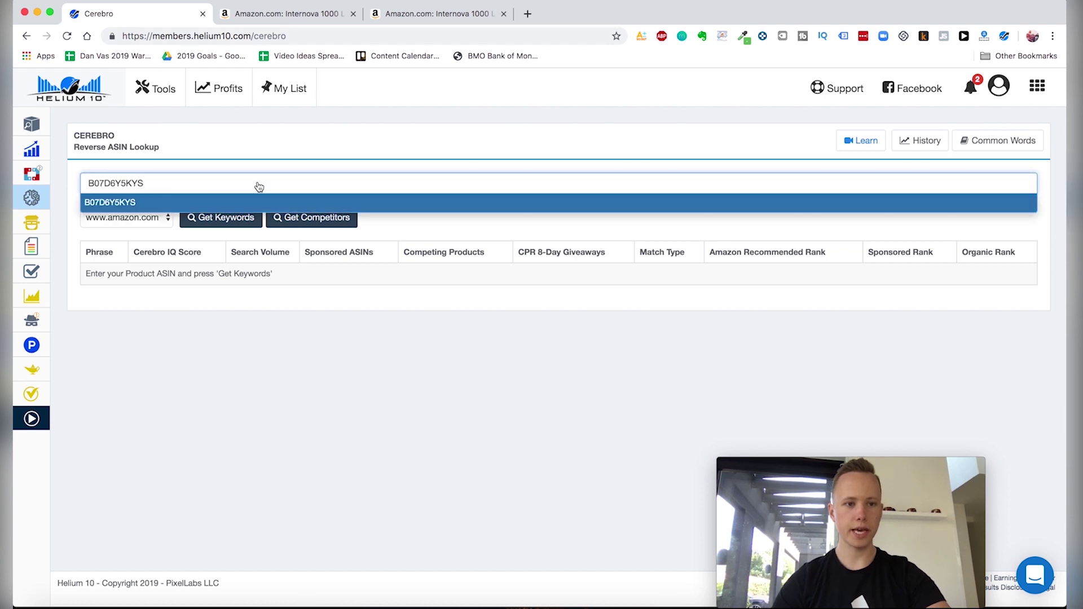
pyautogui.press('Return')
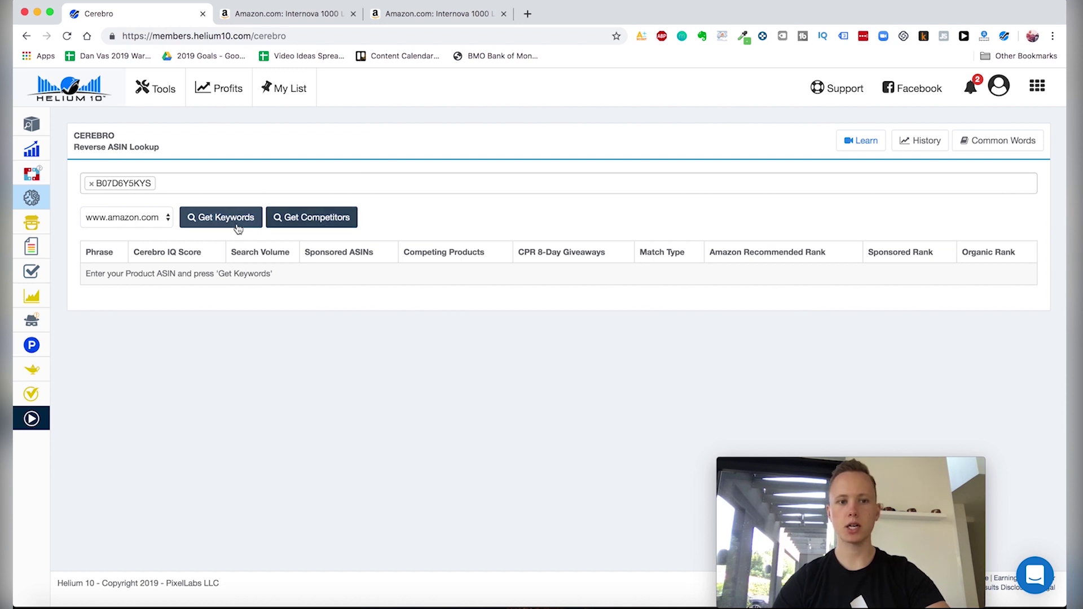
pyautogui.click(238, 226)
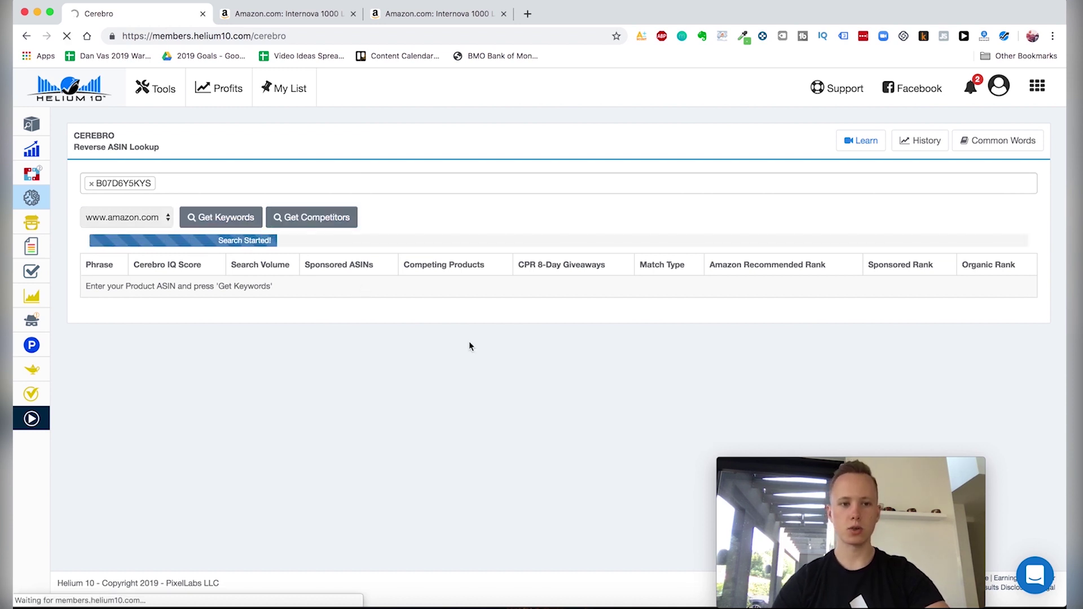
# Step: Sort the keyword results for the lantern by search volume from high to low
pyautogui.scroll(-2, 471, 346)
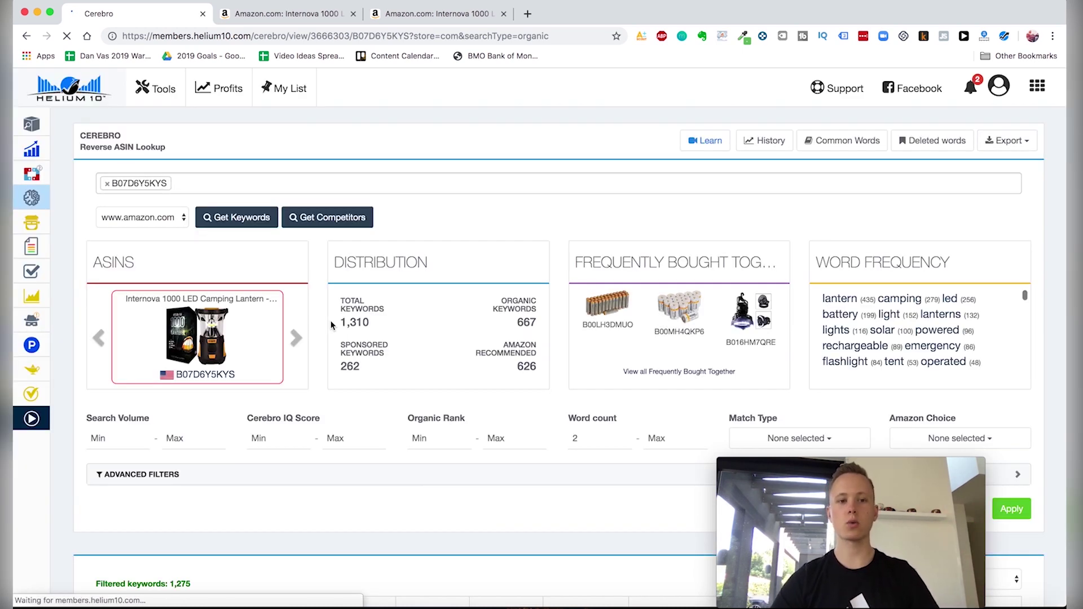
pyautogui.scroll(-10, 445, 343)
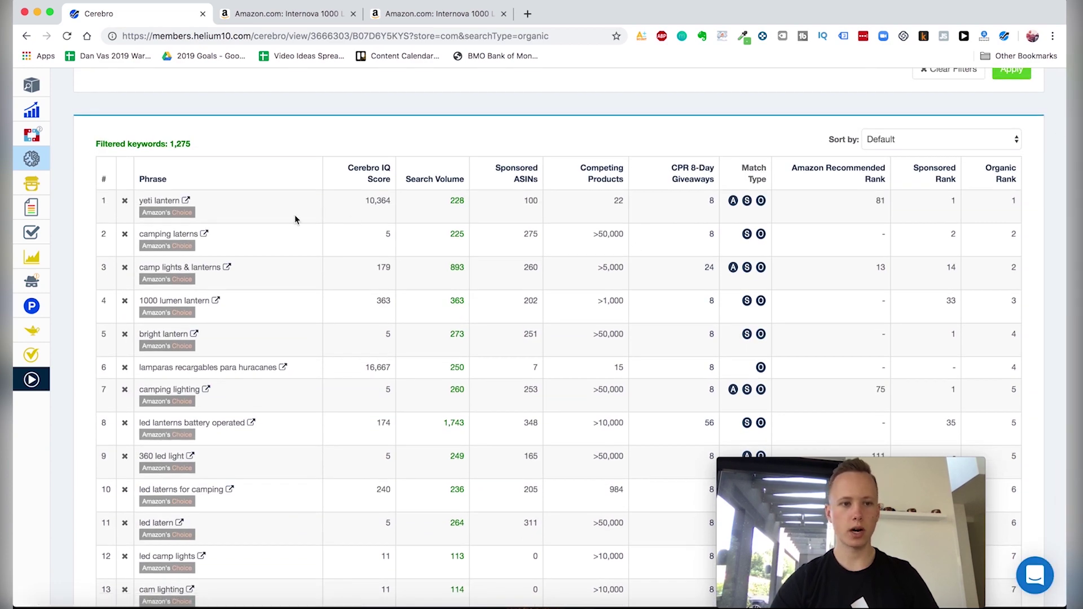
pyautogui.scroll(1, 389, 198)
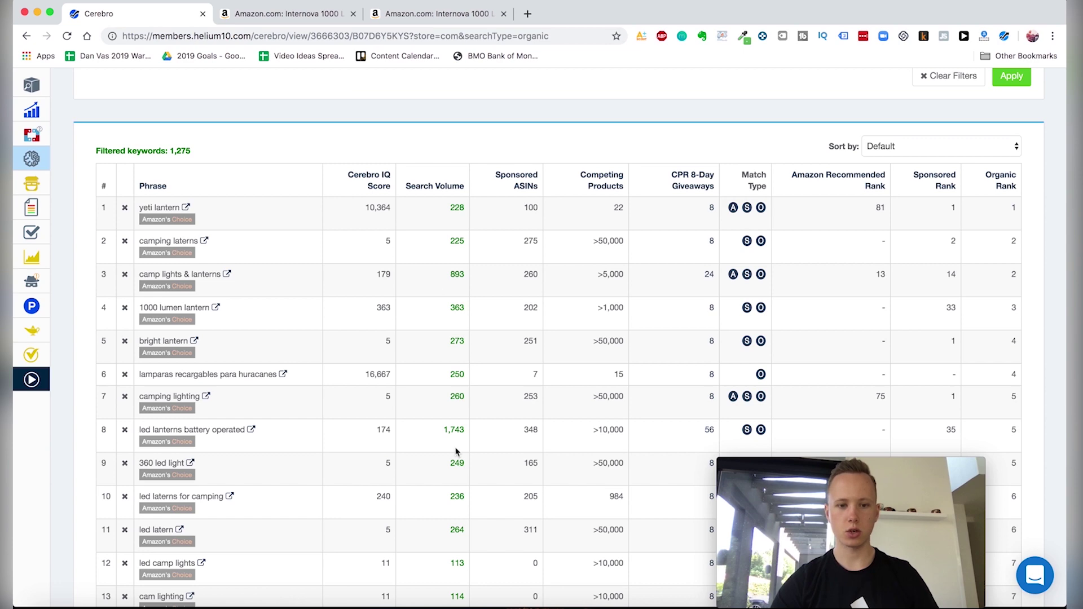
pyautogui.scroll(-1, 457, 452)
pyautogui.click(443, 163)
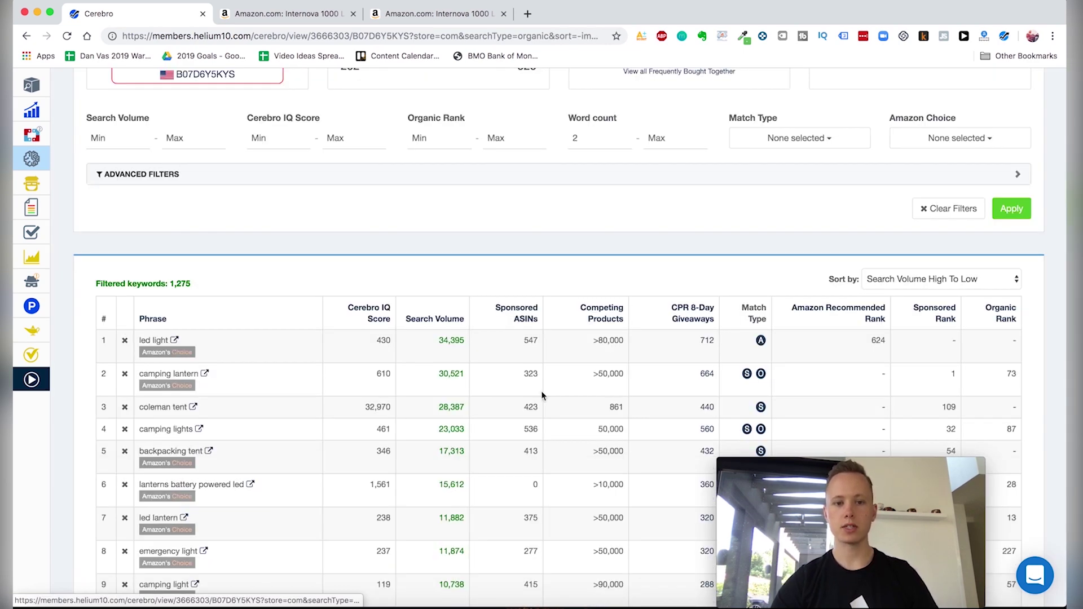
# Step: Examine the phrases with the highest search volume in the sorted keyword table
pyautogui.scroll(-2, 543, 395)
pyautogui.scroll(-3, 541, 354)
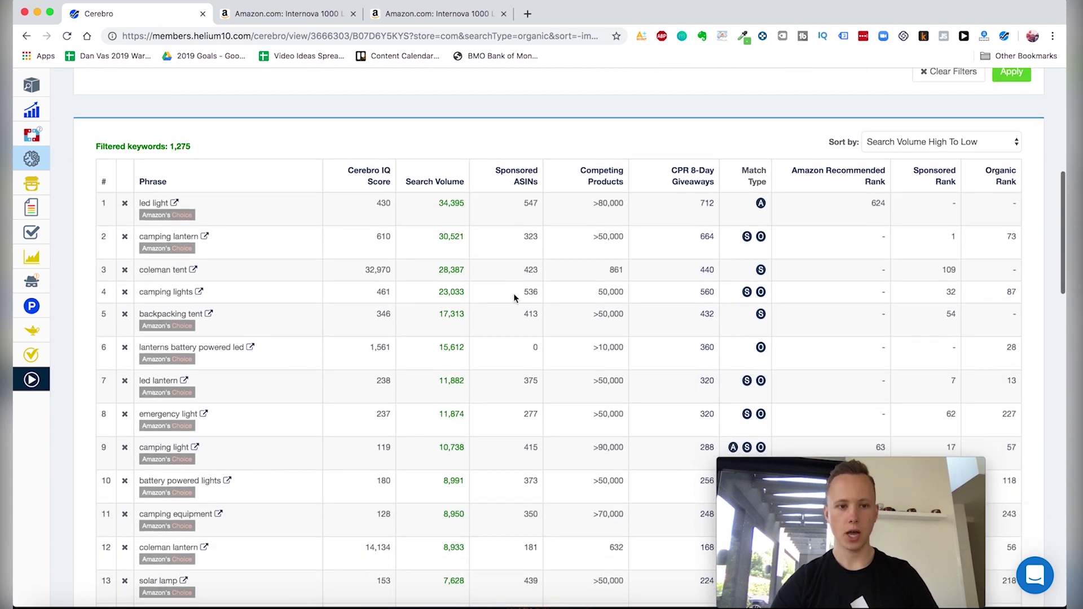
pyautogui.scroll(-2, 564, 416)
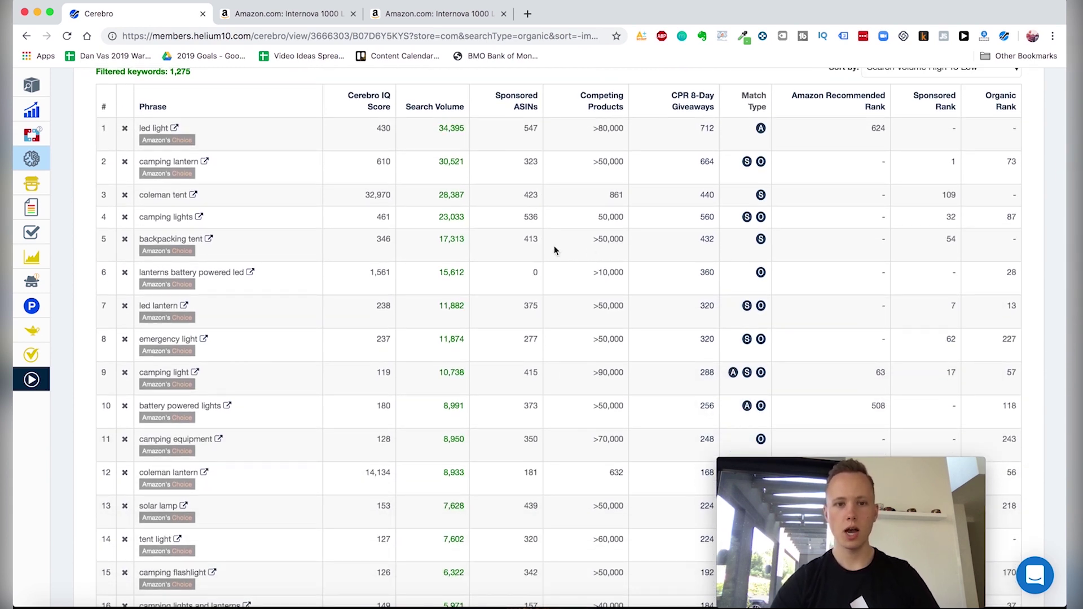
pyautogui.scroll(-1, 271, 218)
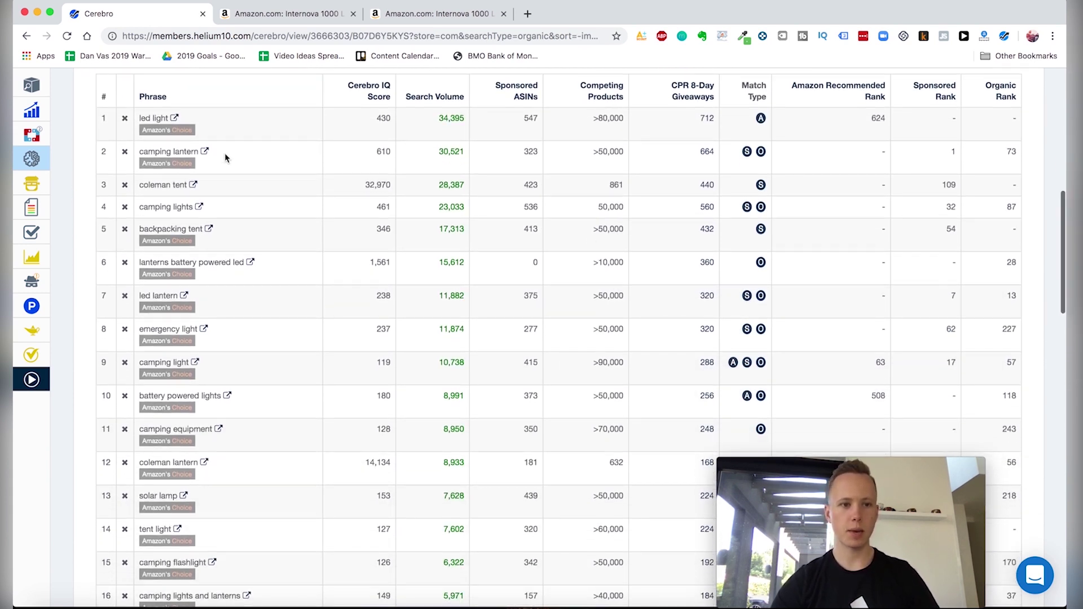
pyautogui.scroll(-3, 285, 267)
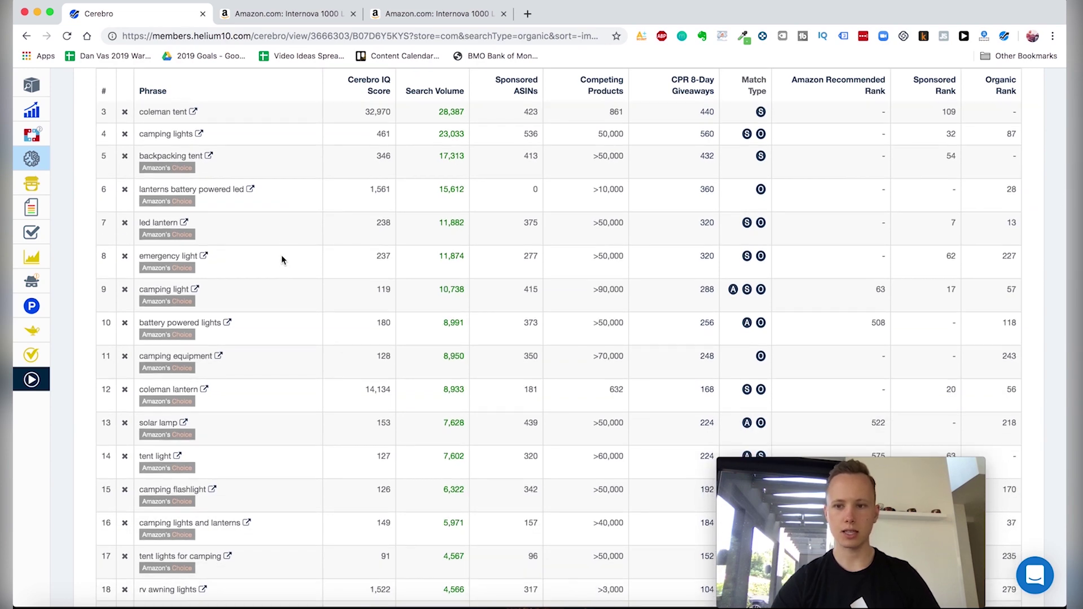
pyautogui.scroll(-10, 513, 327)
pyautogui.scroll(5, 514, 327)
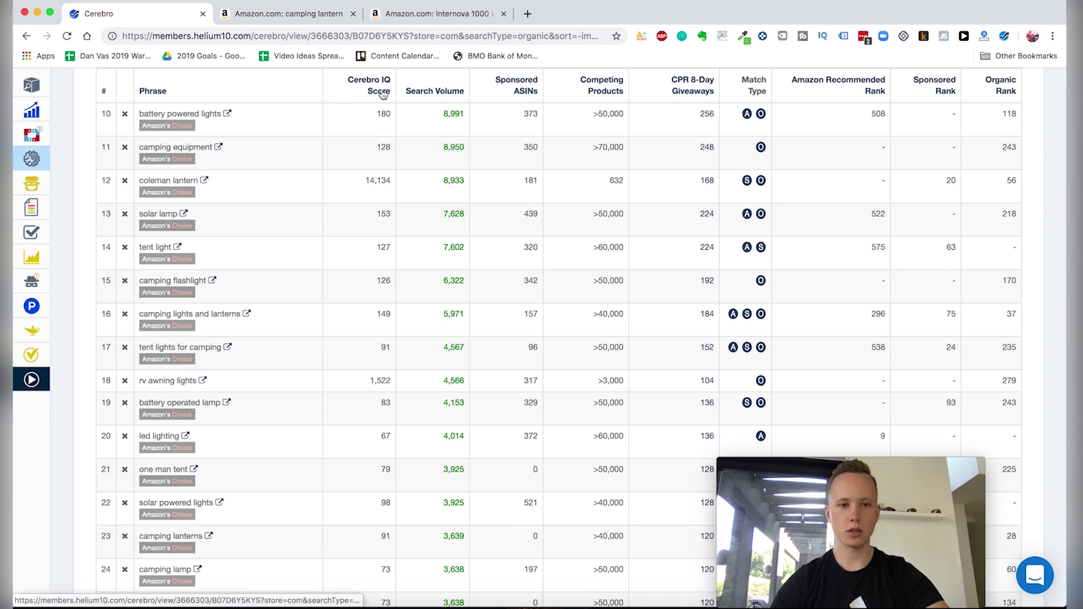
# Step: Examine the Cerebro IQ score, competing products, match type and rank columns across the listed keywords
pyautogui.moveTo(383, 94)
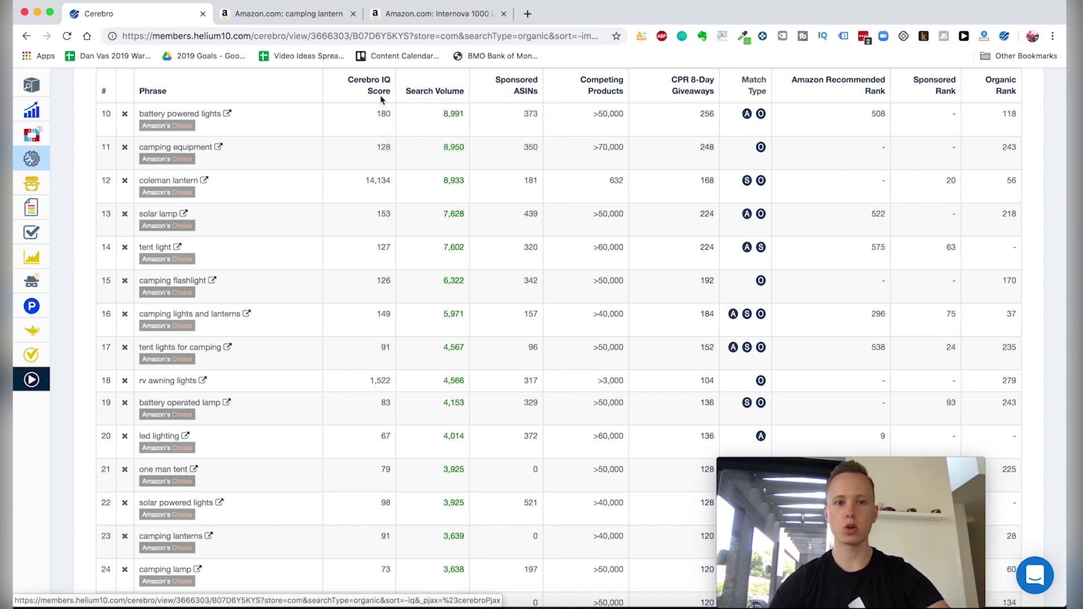
pyautogui.scroll(1, 425, 198)
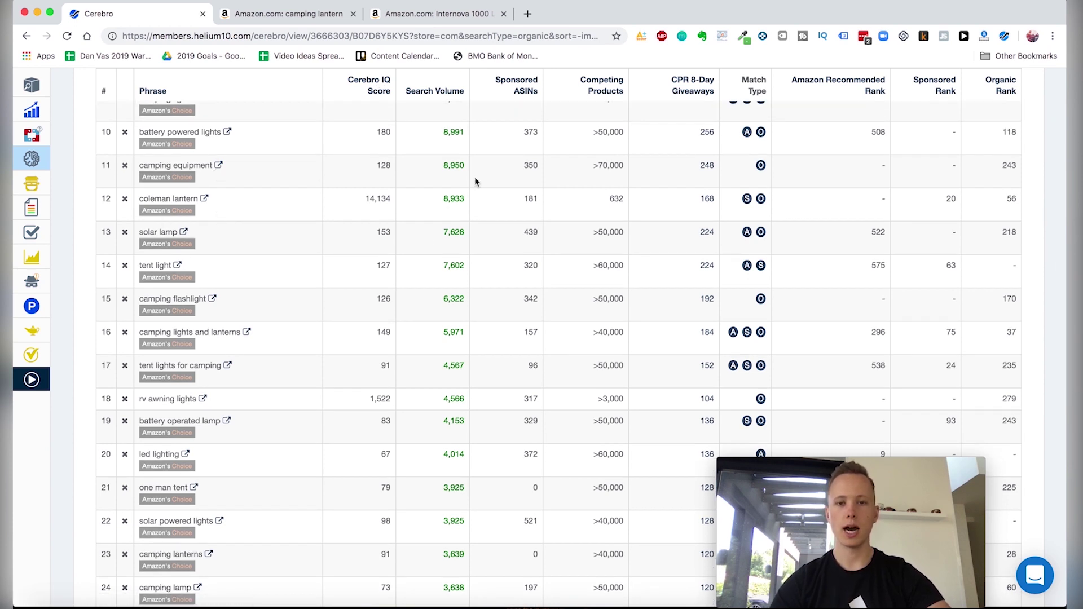
pyautogui.scroll(1, 476, 177)
pyautogui.scroll(1, 638, 218)
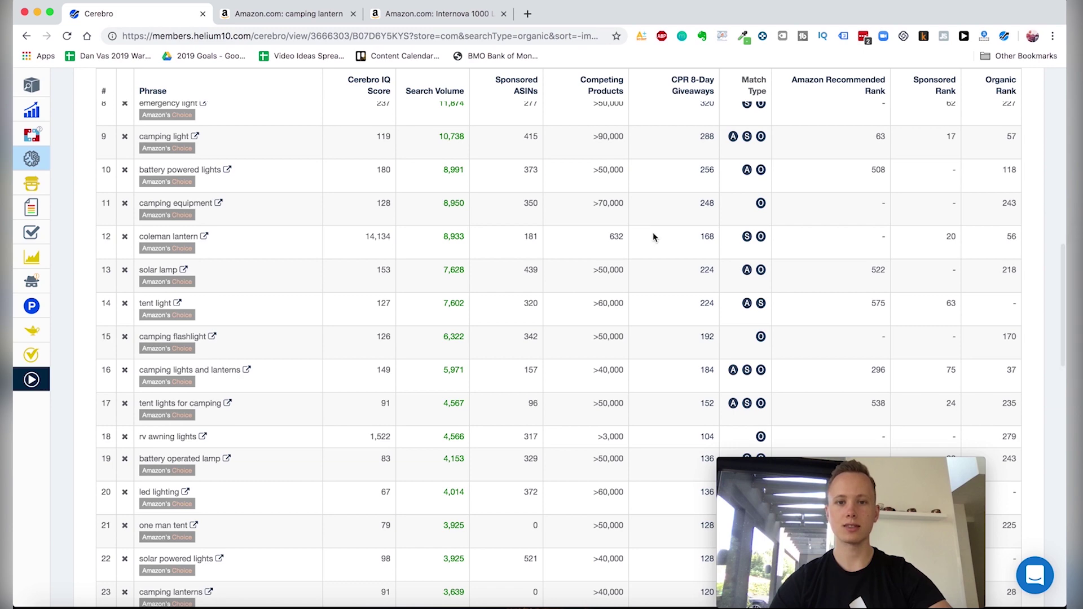
pyautogui.scroll(1, 561, 186)
pyautogui.scroll(2, 587, 237)
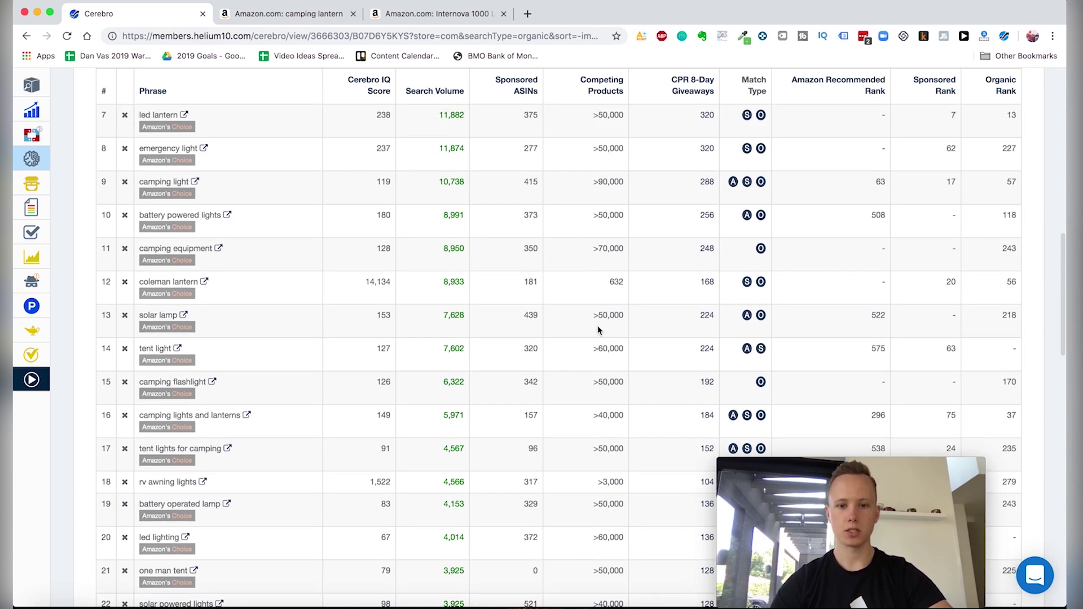
pyautogui.scroll(-3, 598, 327)
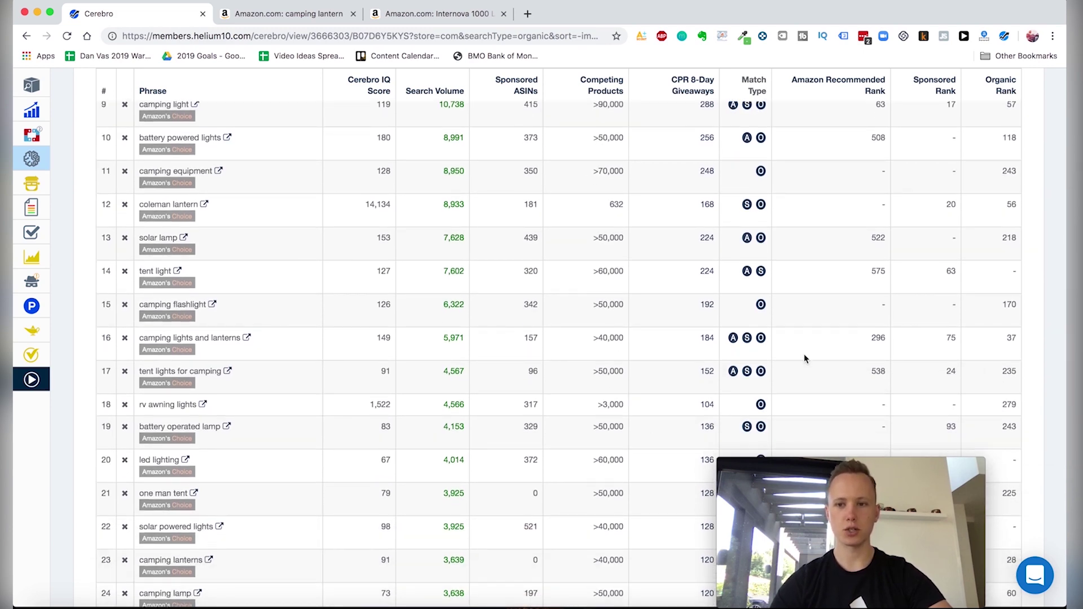
pyautogui.scroll(-5, 485, 385)
pyautogui.scroll(15, 485, 385)
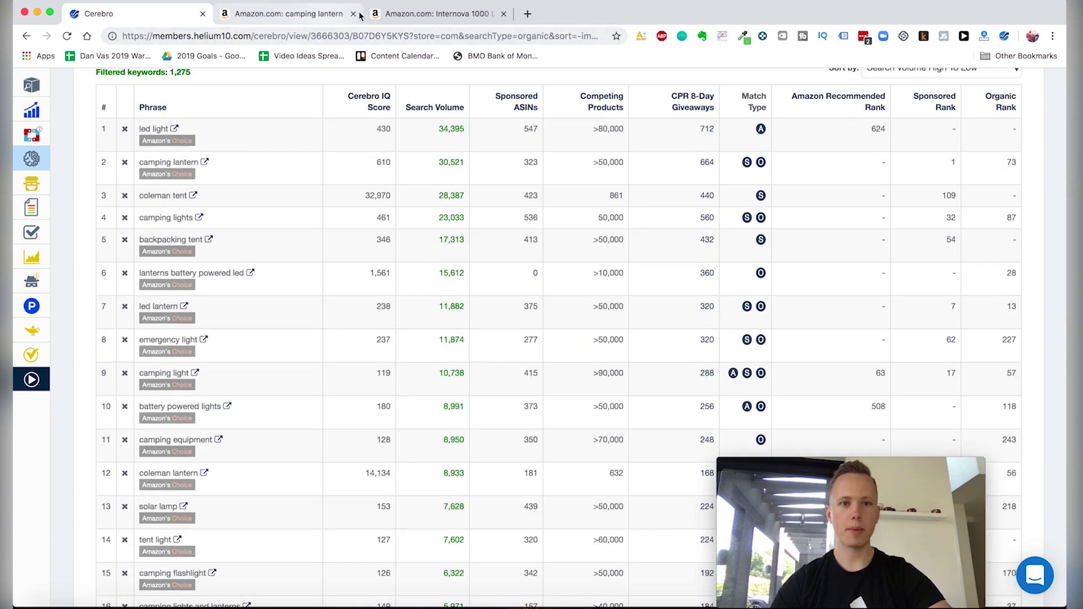
# Step: Run the Jungle Scout extension on Amazon's camping lantern results and open Vont's 4 Pack LED Camping Lantern listing
pyautogui.click(299, 14)
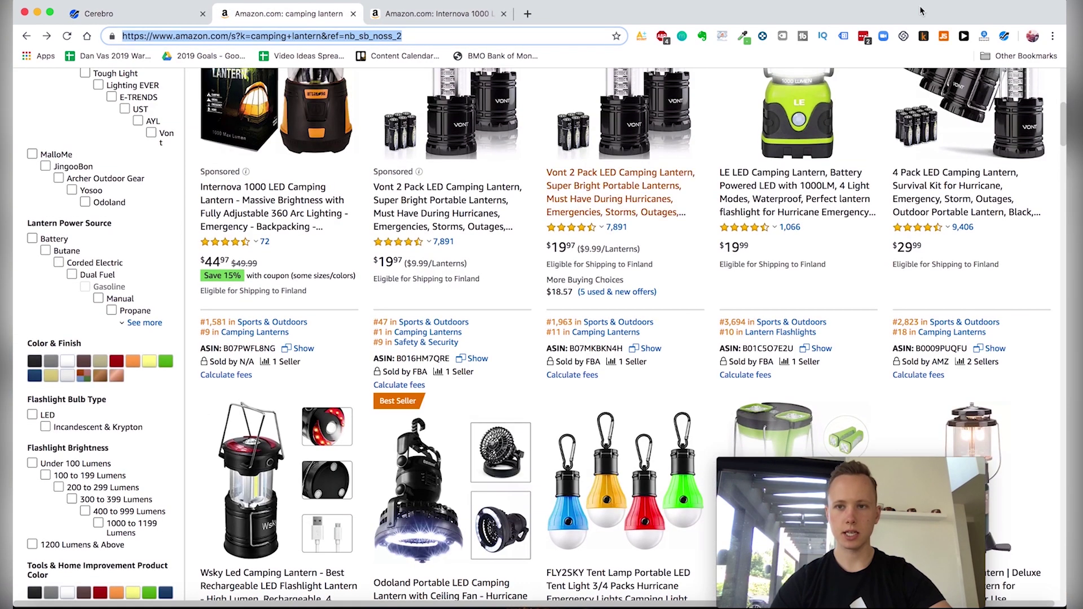
pyautogui.click(944, 36)
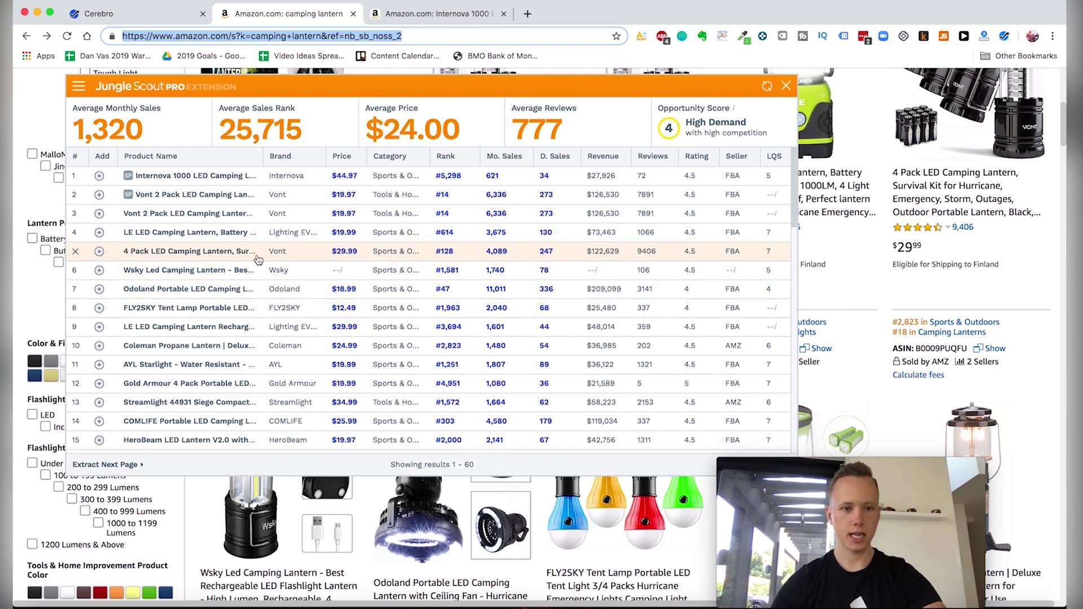
pyautogui.moveTo(242, 258)
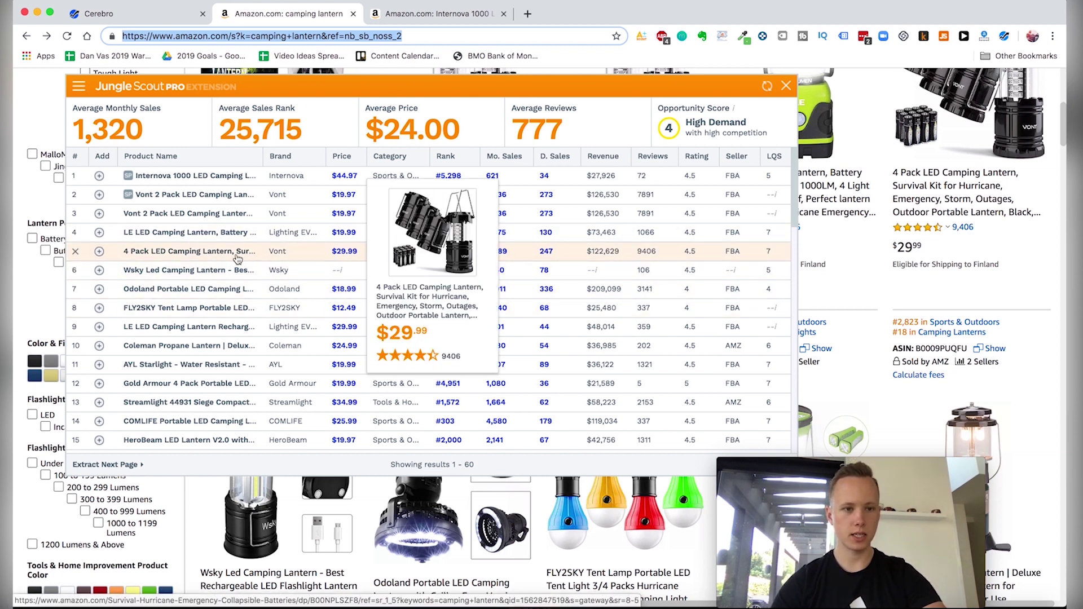
pyautogui.click(243, 258)
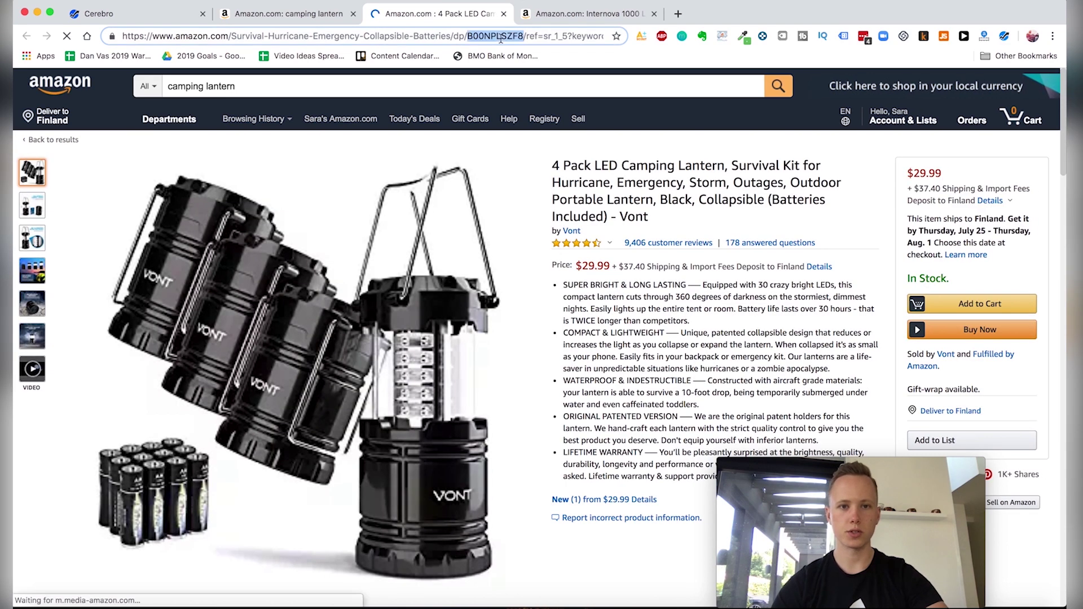
# Step: Review the Vont four-pack lantern listing, including its images, customer reviews and bullet points
pyautogui.click(168, 23)
pyautogui.scroll(5, 395, 227)
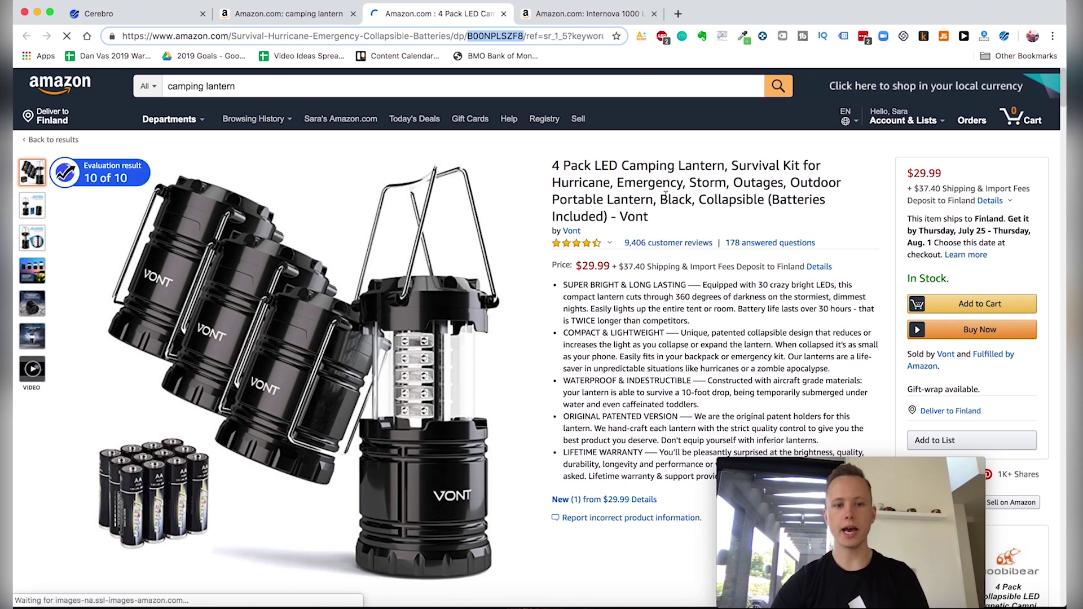
pyautogui.scroll(-1, 469, 476)
pyautogui.scroll(3, 466, 472)
pyautogui.scroll(3, 466, 473)
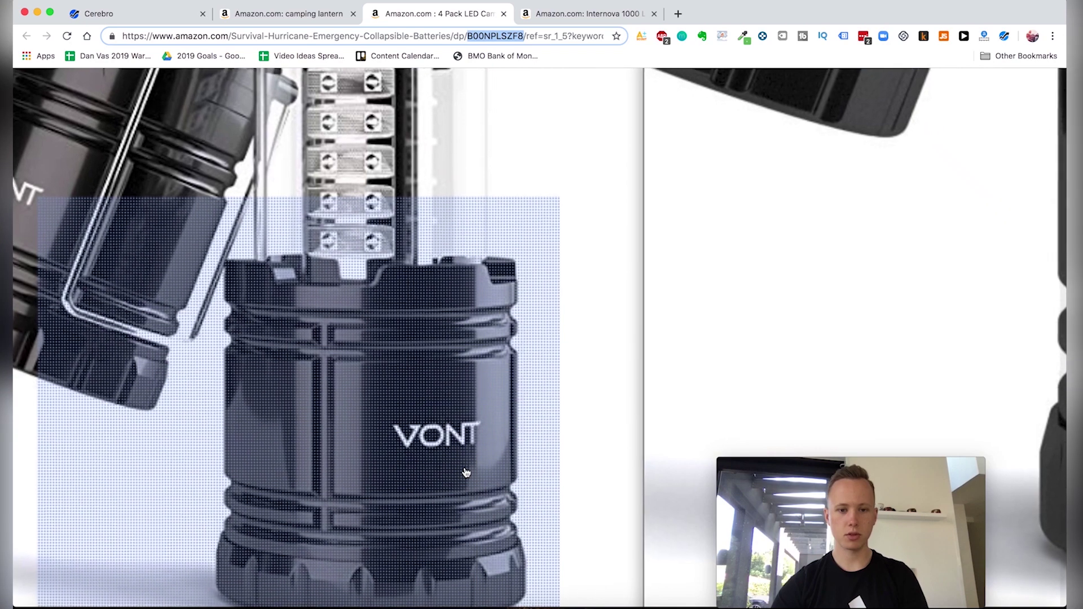
pyautogui.scroll(-5, 466, 472)
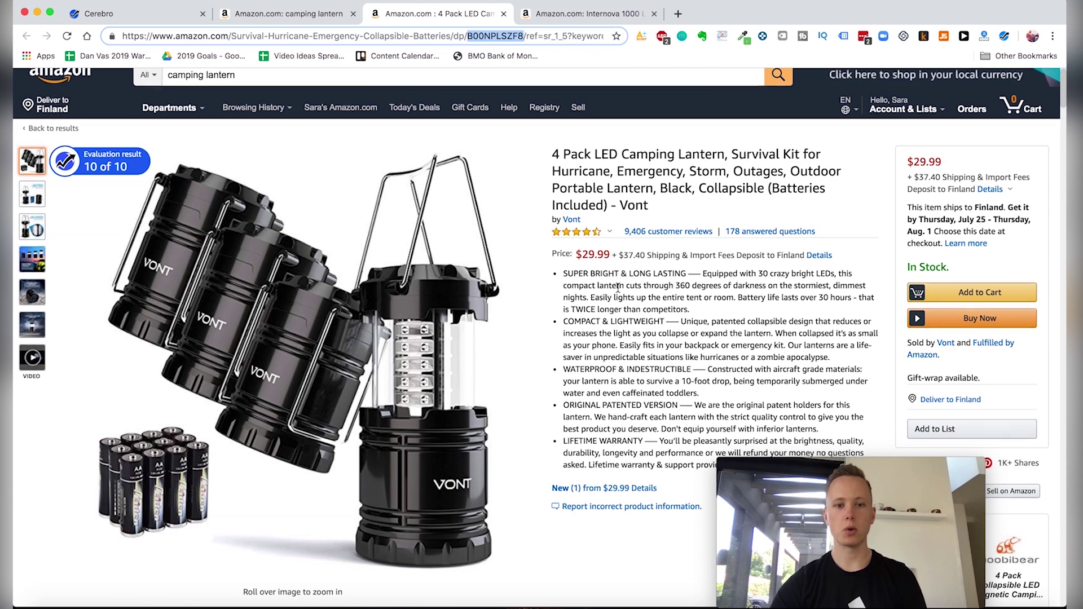
pyautogui.scroll(-1, 618, 288)
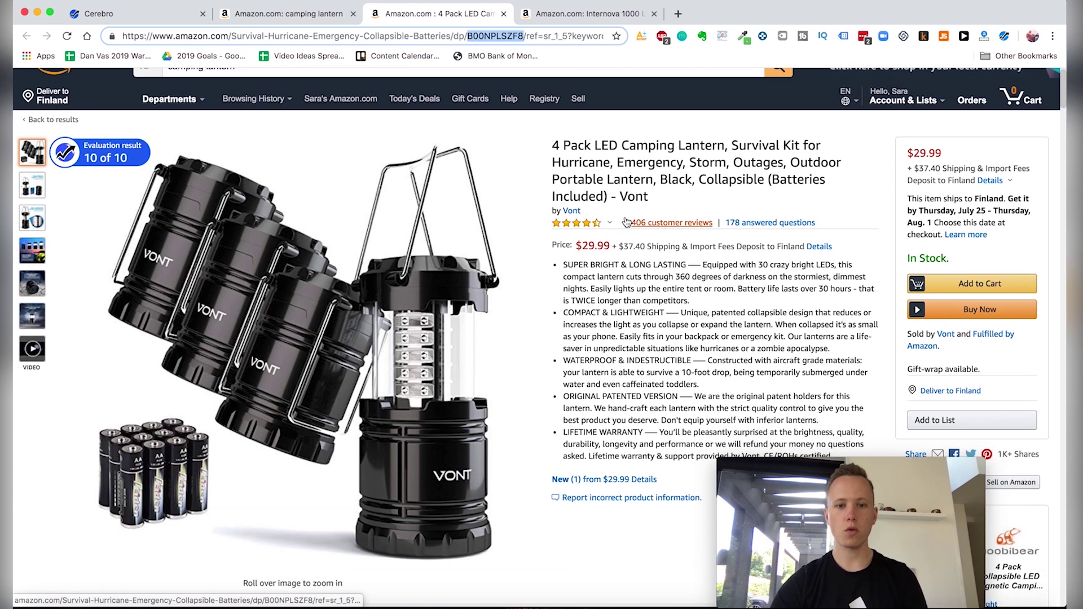
# Step: Show the All Time price and sales rank history for the Vont lantern and examine the chart
pyautogui.scroll(-8, 624, 289)
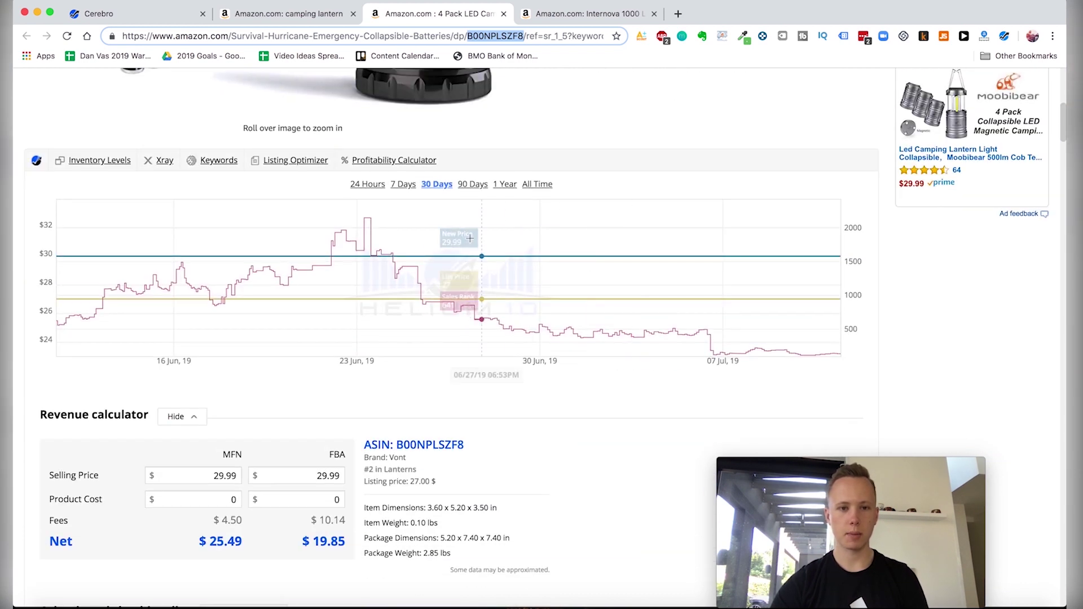
pyautogui.click(536, 184)
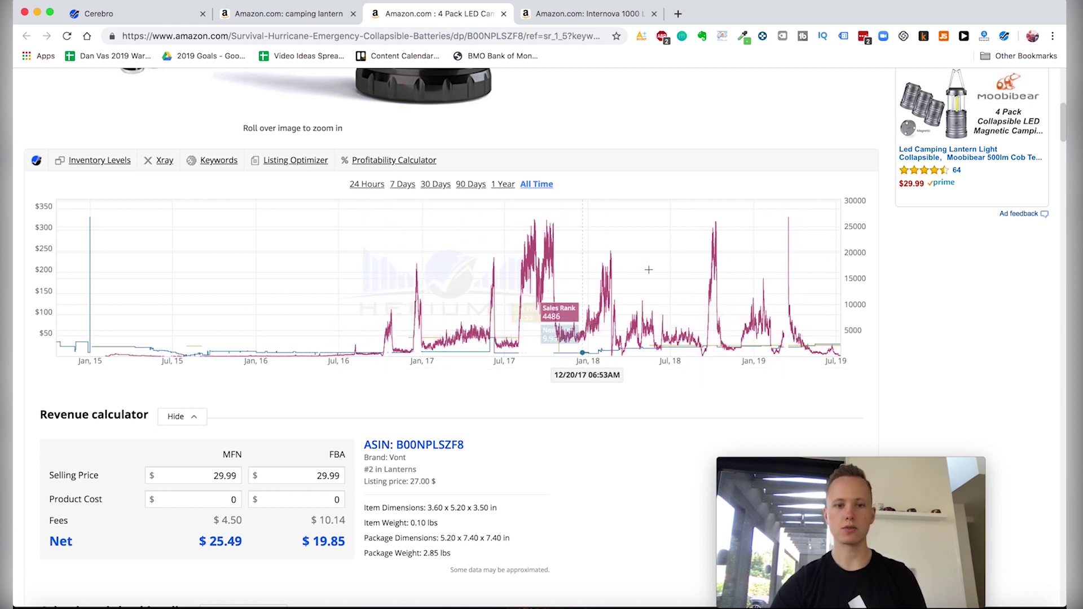
pyautogui.scroll(1, 649, 270)
pyautogui.scroll(1, 649, 270)
pyautogui.scroll(-1, 649, 269)
pyautogui.scroll(5, 649, 270)
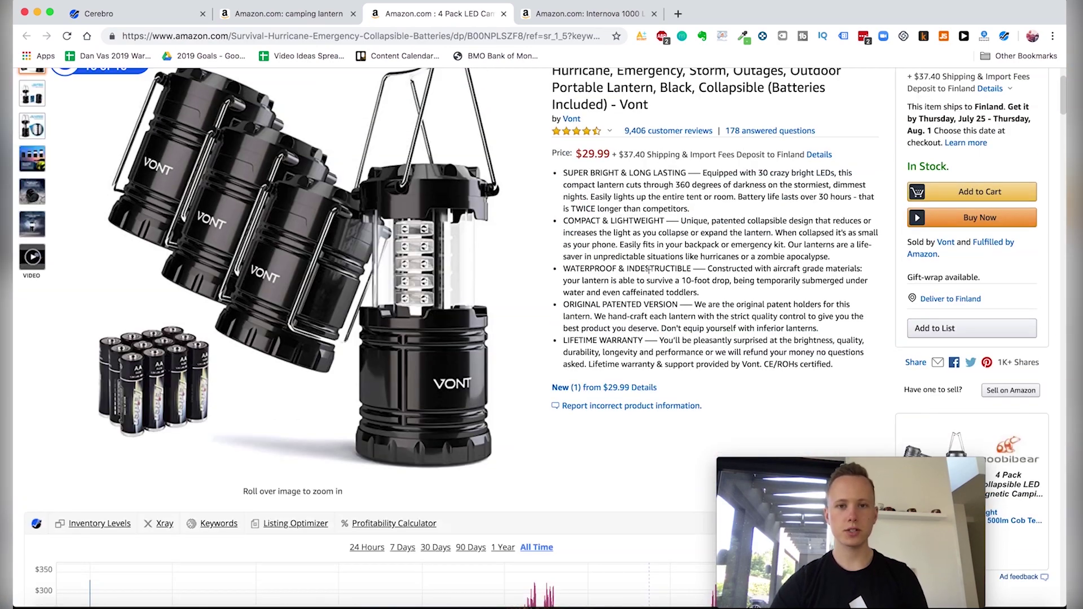
pyautogui.scroll(1, 725, 218)
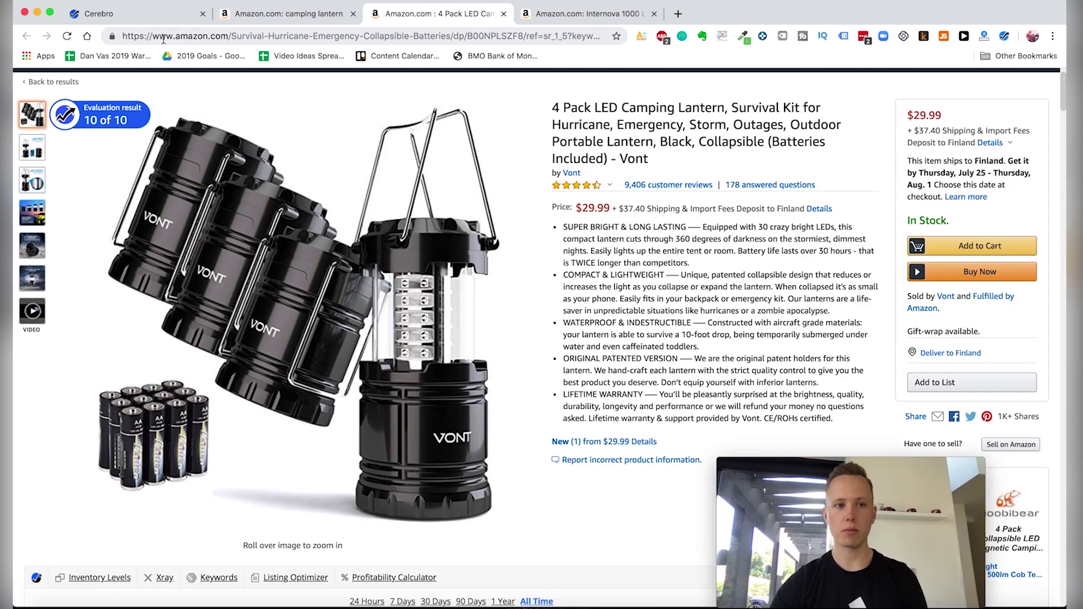
# Step: Copy the ASIN B00NPLSZF8 from the address of Vont's 4 Pack LED Camping Lantern listing and return to Cerebro
pyautogui.click(99, 14)
pyautogui.scroll(-2, 474, 322)
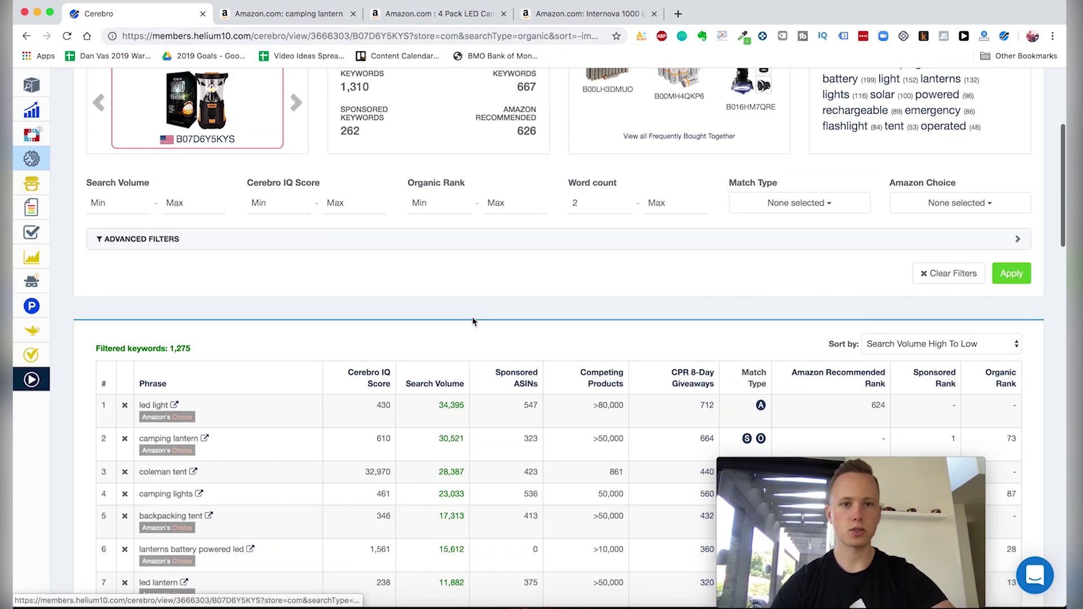
pyautogui.click(468, 16)
pyautogui.doubleClick(495, 35)
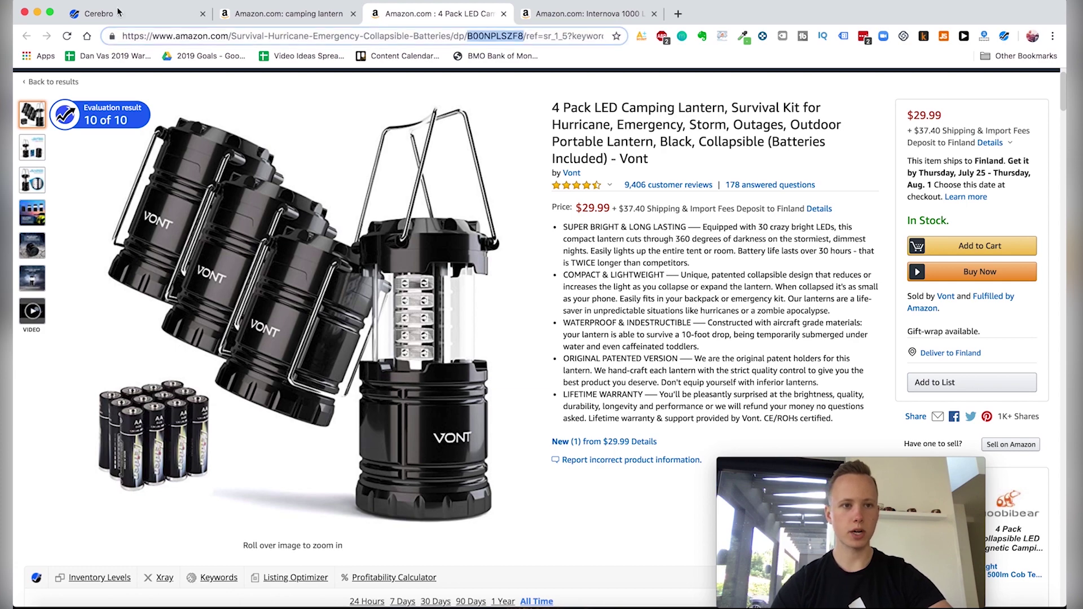
pyautogui.click(99, 14)
pyautogui.scroll(2, 474, 322)
pyautogui.click(433, 12)
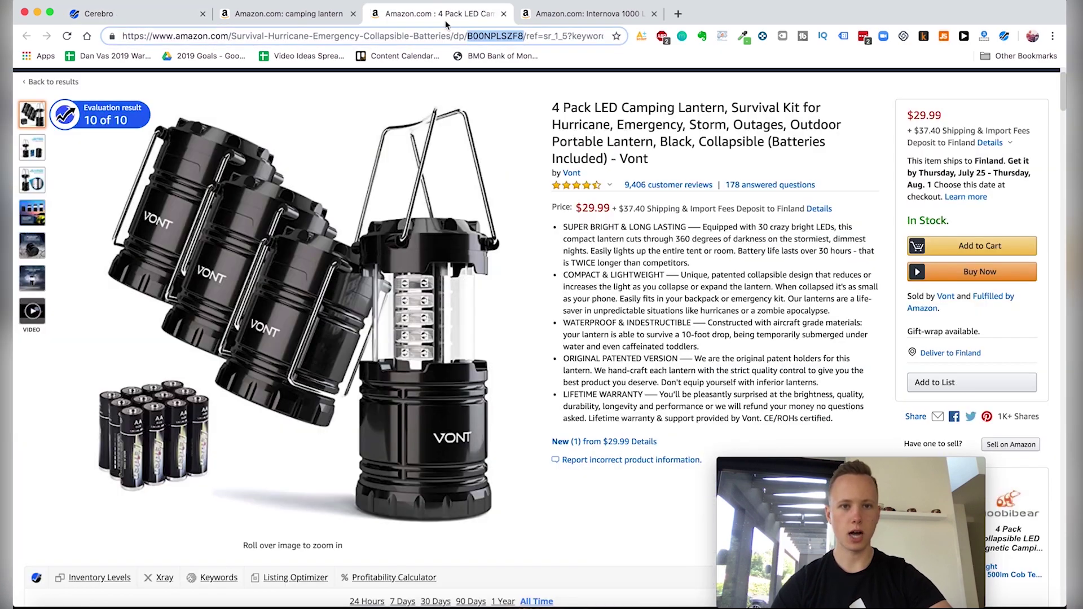
pyautogui.rightClick(487, 32)
pyautogui.click(500, 107)
pyautogui.click(99, 13)
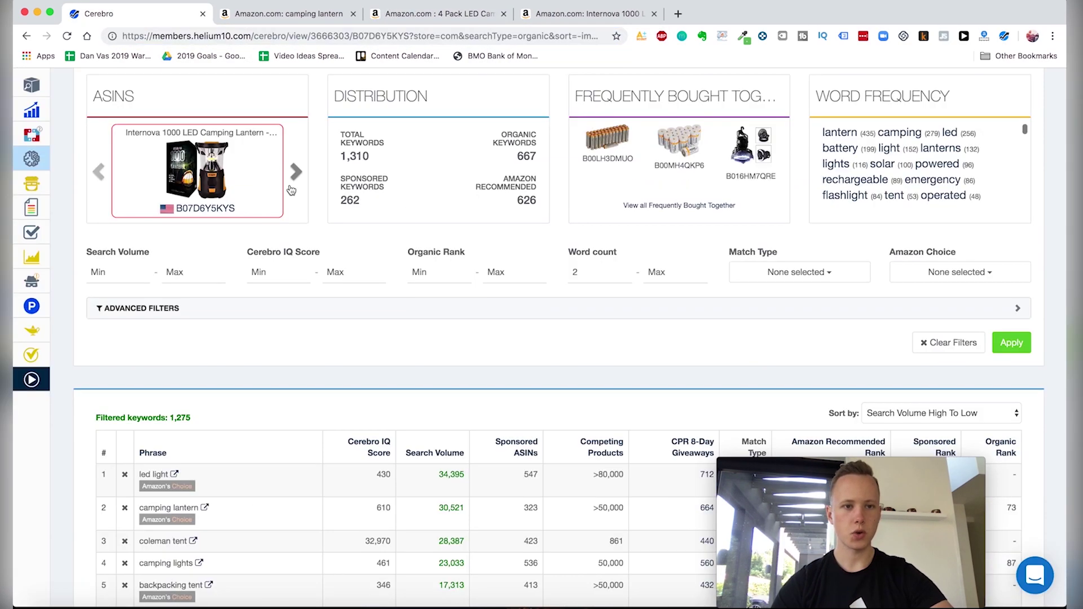
# Step: Replace the ASIN in the Cerebro reverse lookup with the copied B00NPLSZF8
pyautogui.scroll(3, 291, 190)
pyautogui.click(222, 179)
pyautogui.press('BackSpace')
pyautogui.press('BackSpace')
pyautogui.press('super+a')
pyautogui.press('BackSpace')
pyautogui.press('super+v')
pyautogui.click(228, 207)
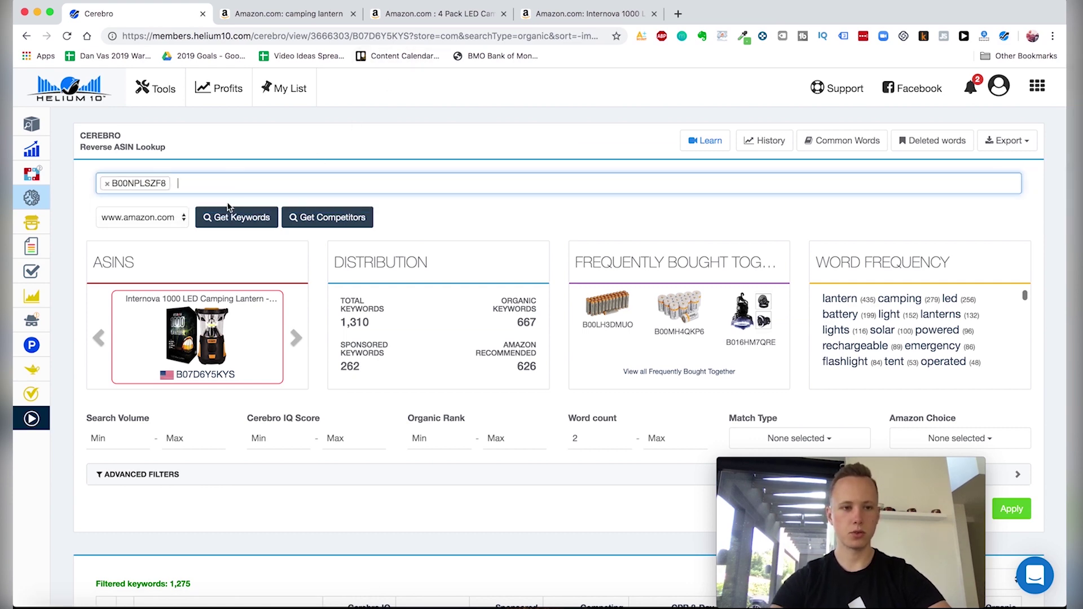
# Step: Open the Odoland Portable LED Camping Lantern listing from the Jungle Scout results and copy its ASIN, B016HM7QRE
pyautogui.click(441, 13)
pyautogui.click(285, 13)
pyautogui.scroll(1, 604, 262)
pyautogui.moveTo(226, 293)
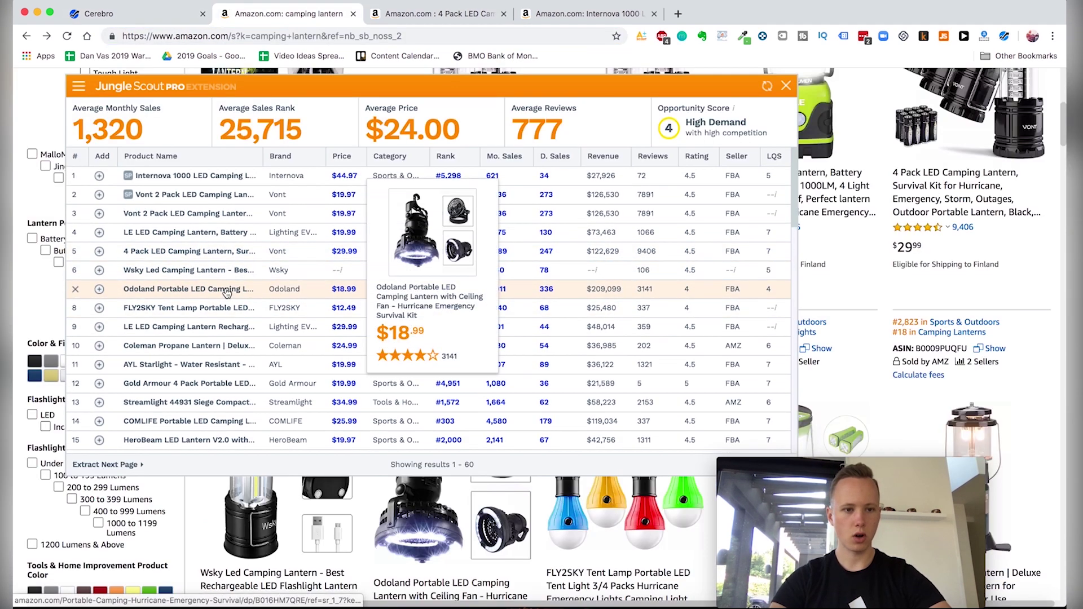
pyautogui.rightClick(227, 293)
pyautogui.click(243, 292)
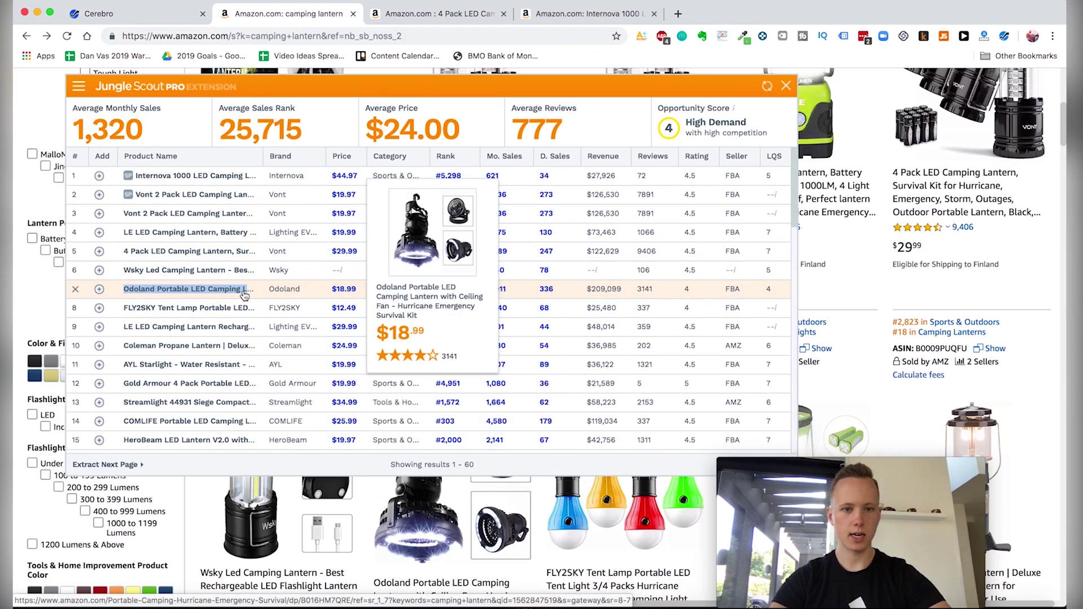
pyautogui.click(423, 13)
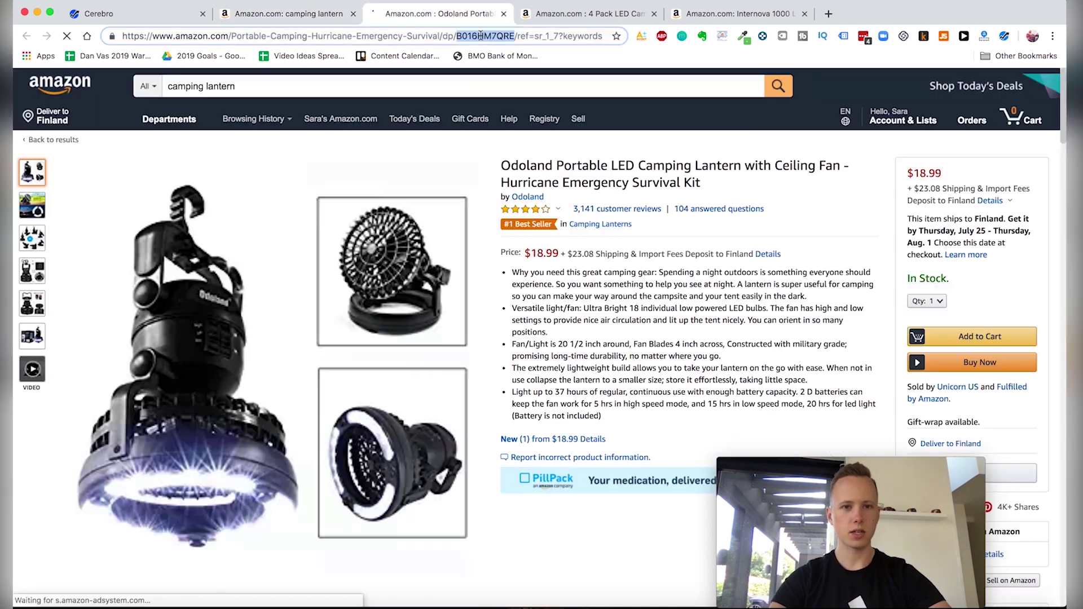
# Step: Add B016HM7QRE as a second ASIN in Cerebro and get the keywords for both listings
pyautogui.click(158, 15)
pyautogui.press('super+v')
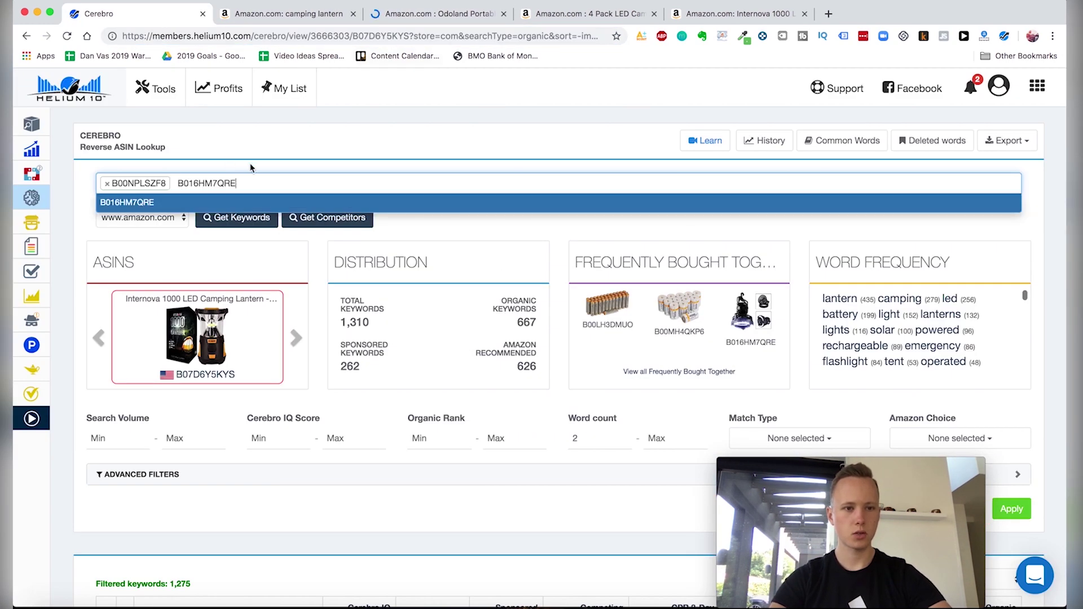
pyautogui.press('Return')
pyautogui.click(240, 216)
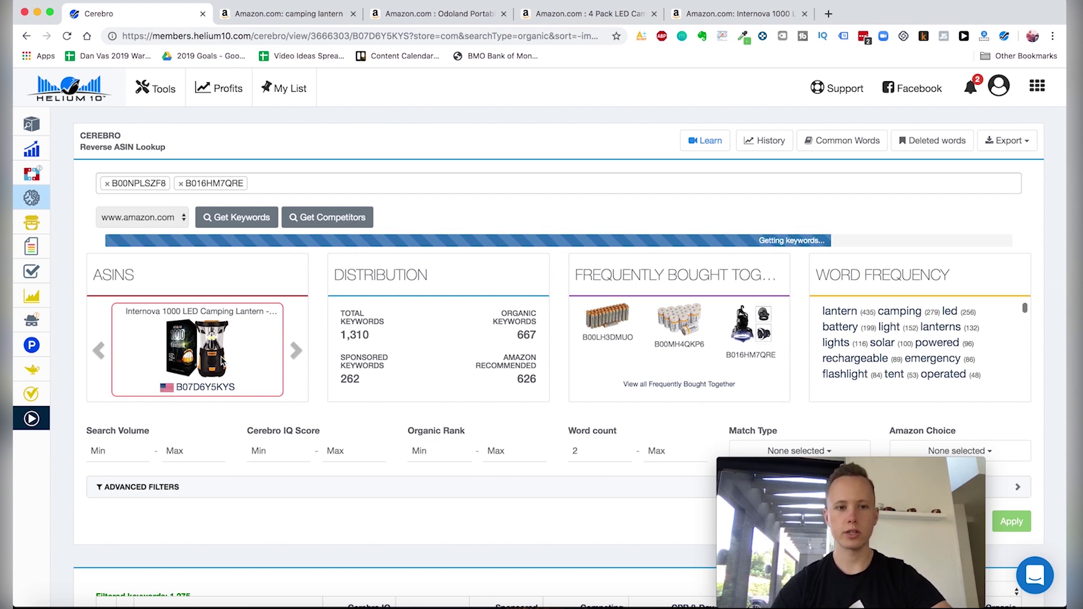
pyautogui.scroll(-3, 346, 328)
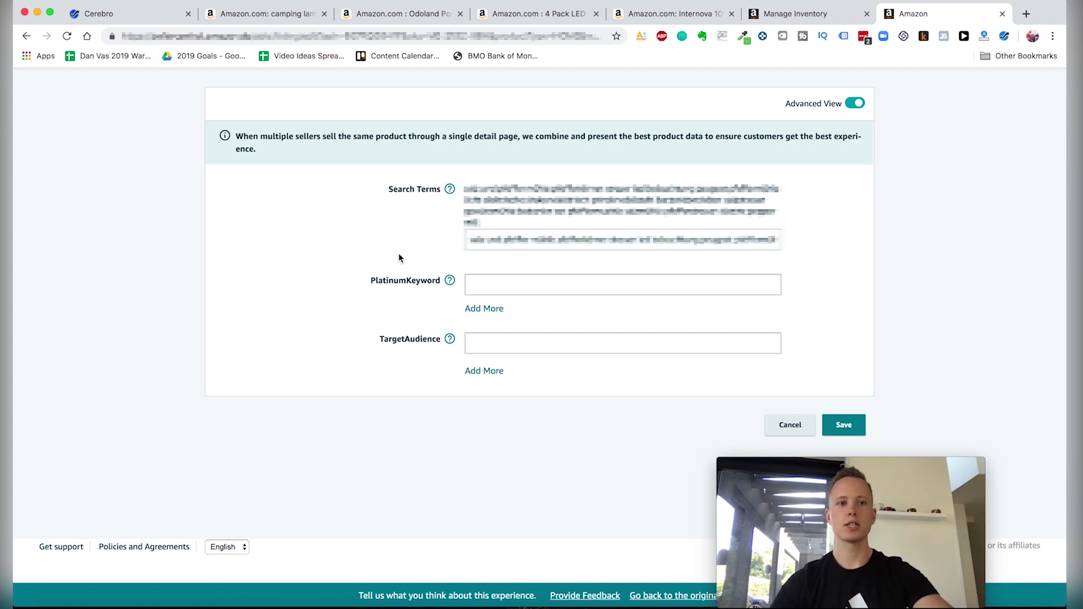
# Step: Return to the Cerebro results and check the two analysed lanterns and the combined keyword table
pyautogui.click(154, 20)
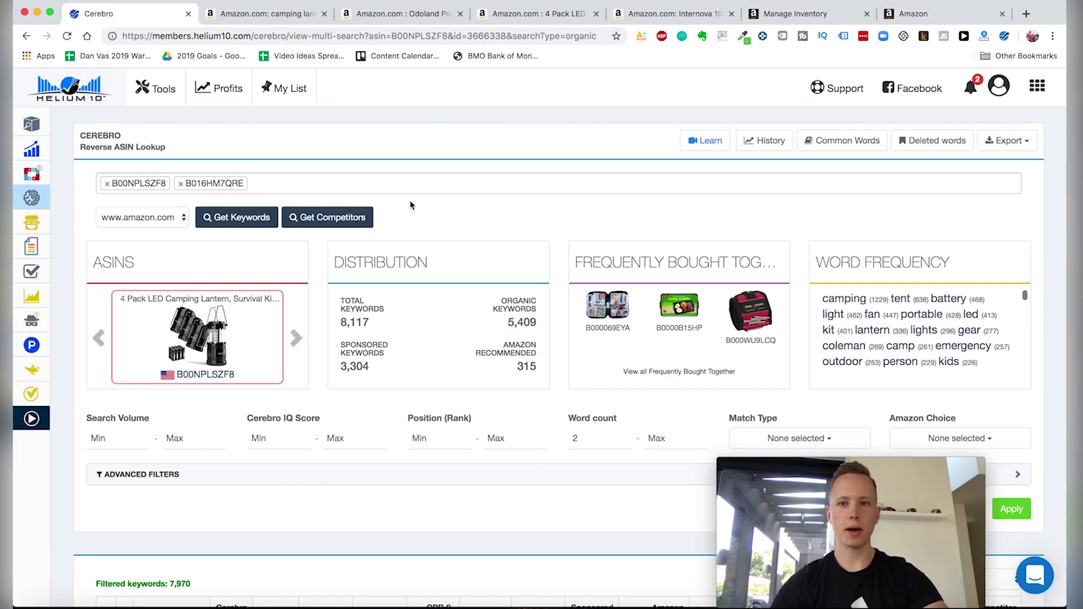
pyautogui.scroll(-5, 457, 252)
pyautogui.click(297, 180)
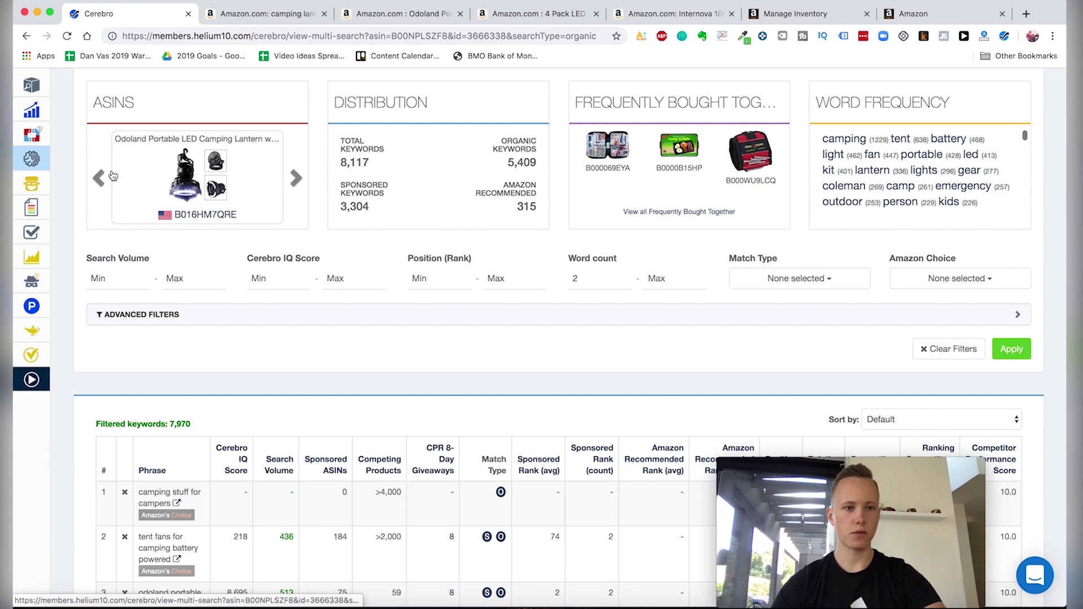
pyautogui.click(100, 180)
pyautogui.scroll(-10, 295, 156)
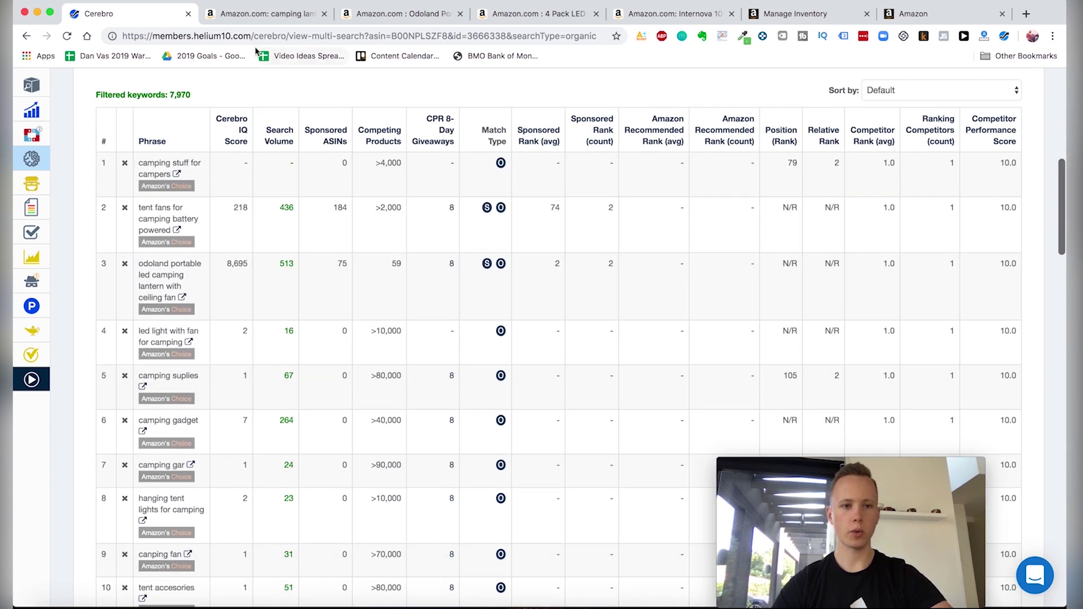
# Step: Sort the combined keywords by search volume from high to low and review the phrases with their rank columns
pyautogui.click(280, 136)
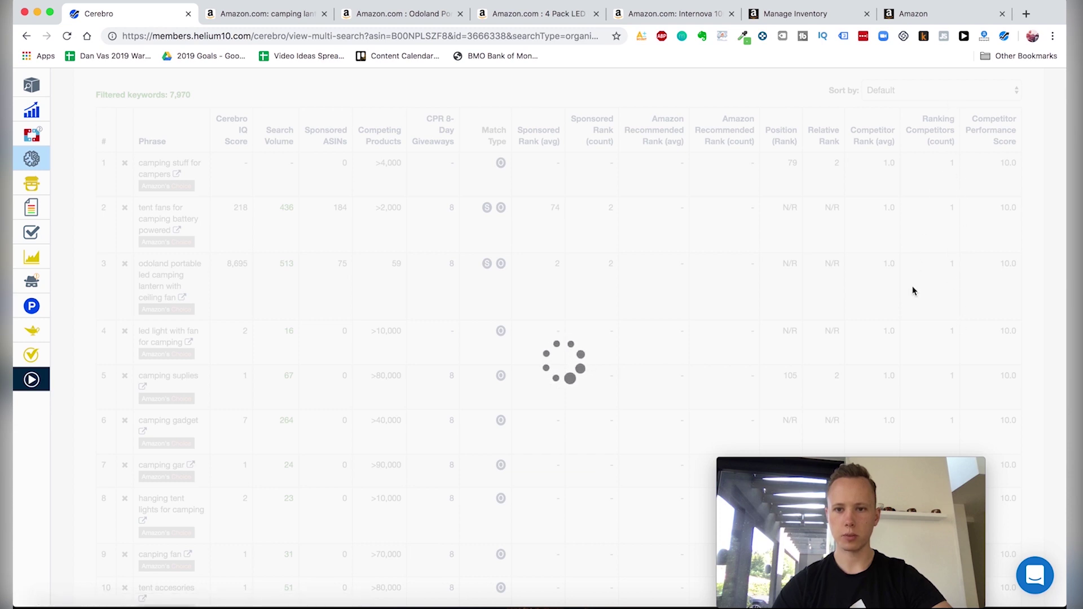
pyautogui.scroll(-3, 800, 320)
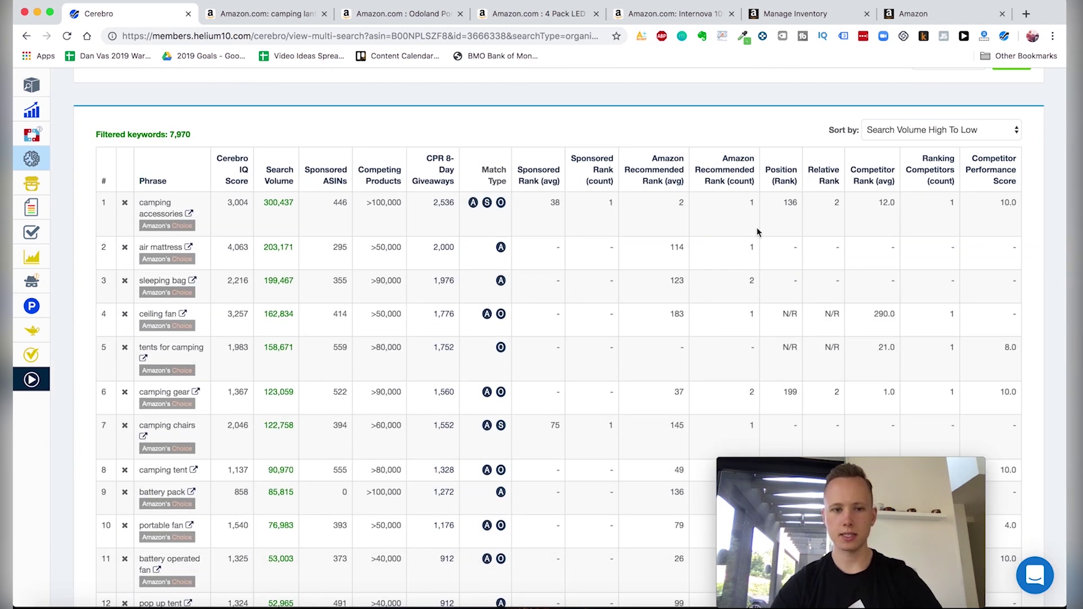
pyautogui.scroll(-2, 245, 204)
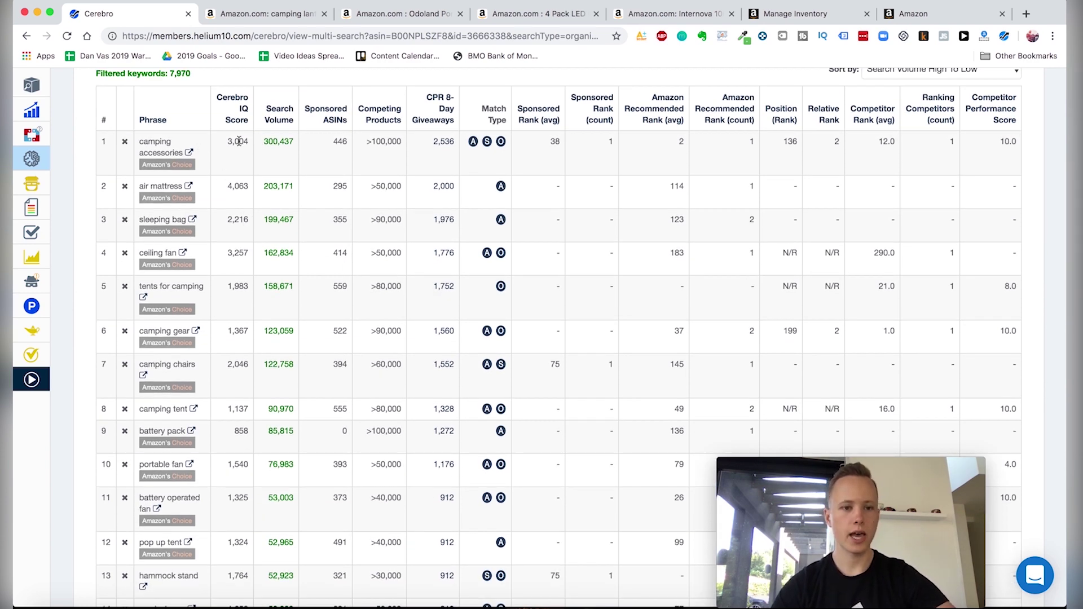
pyautogui.scroll(-1, 239, 140)
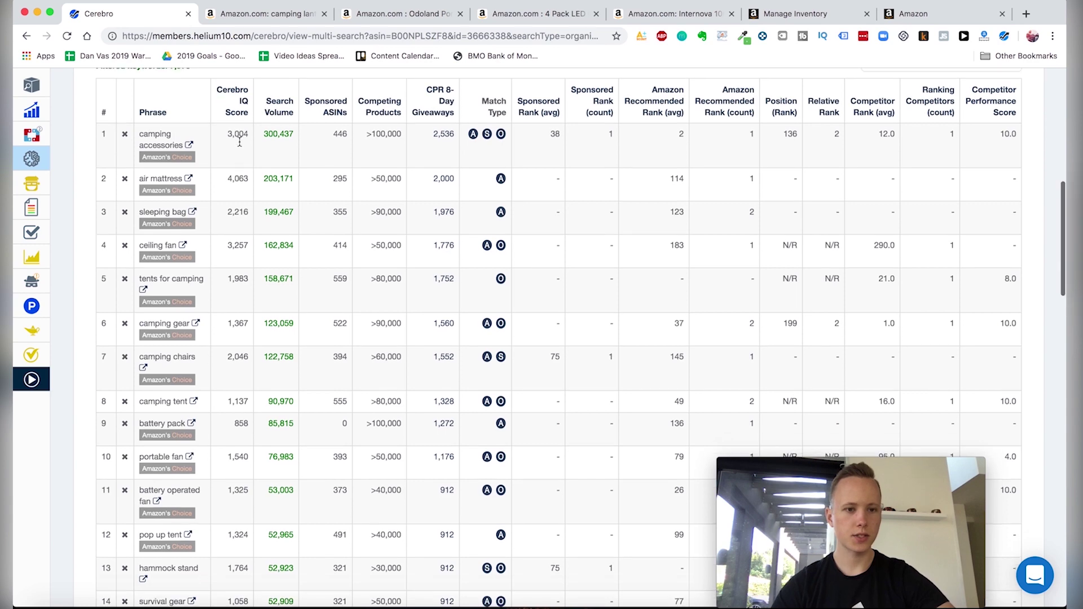
pyautogui.scroll(-2, 194, 188)
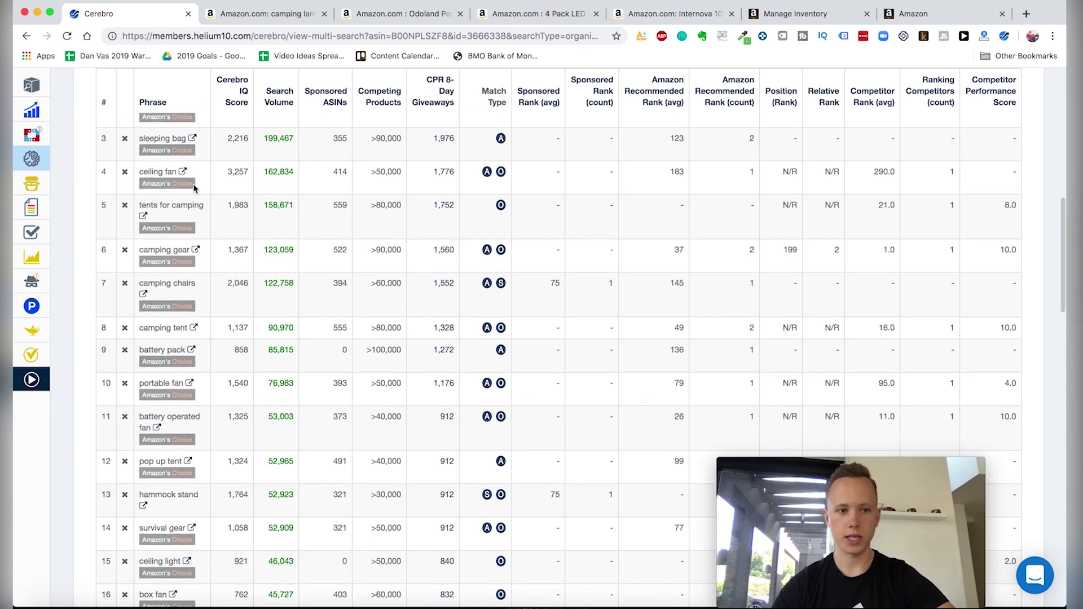
pyautogui.scroll(-10, 212, 267)
pyautogui.scroll(-3, 294, 345)
pyautogui.scroll(-6, 207, 426)
pyautogui.scroll(20, 320, 286)
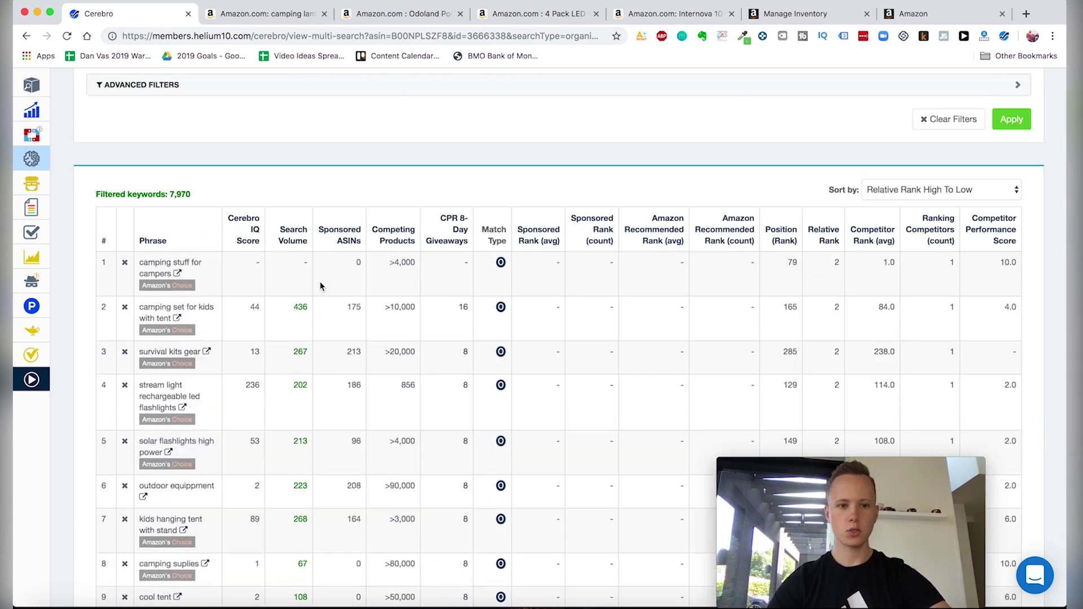
# Step: Sort the keywords by Cerebro IQ Score from high to low and look over the leading phrases
pyautogui.click(256, 230)
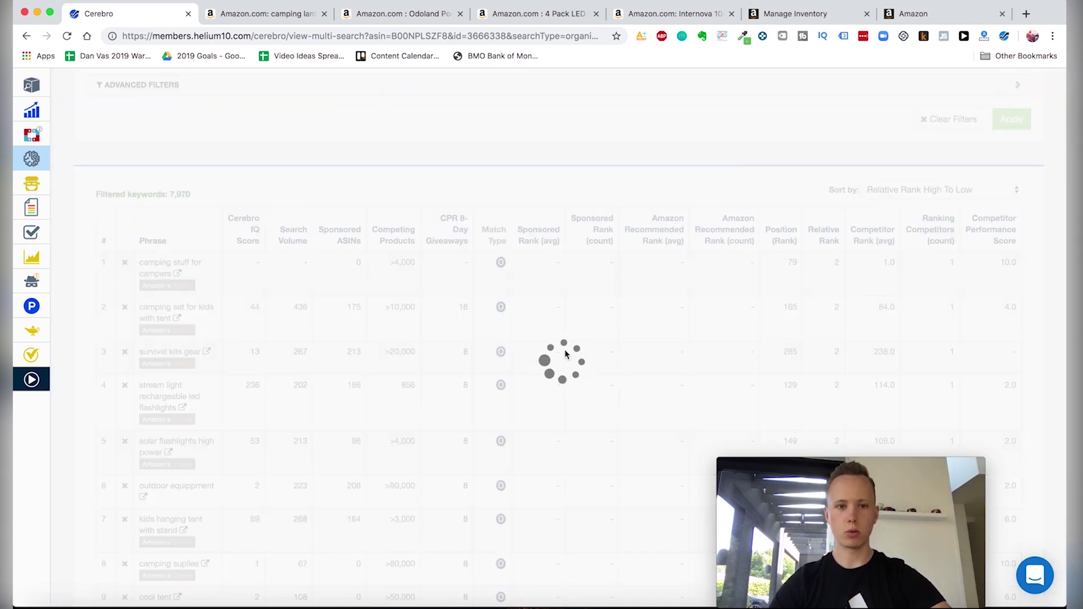
pyautogui.scroll(-3, 323, 294)
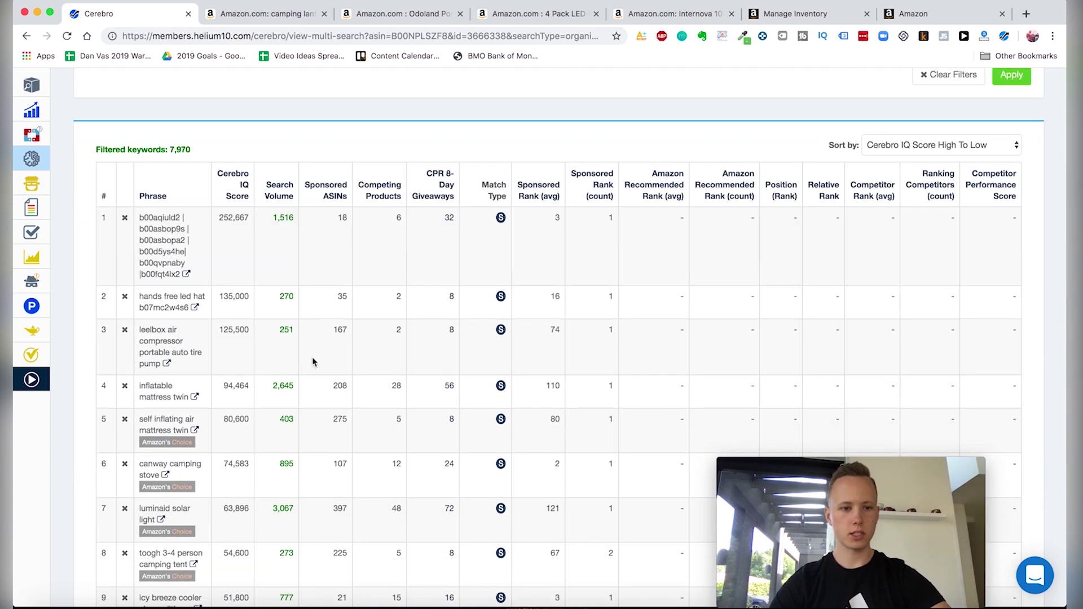
pyautogui.scroll(-2, 314, 360)
pyautogui.scroll(5, 378, 422)
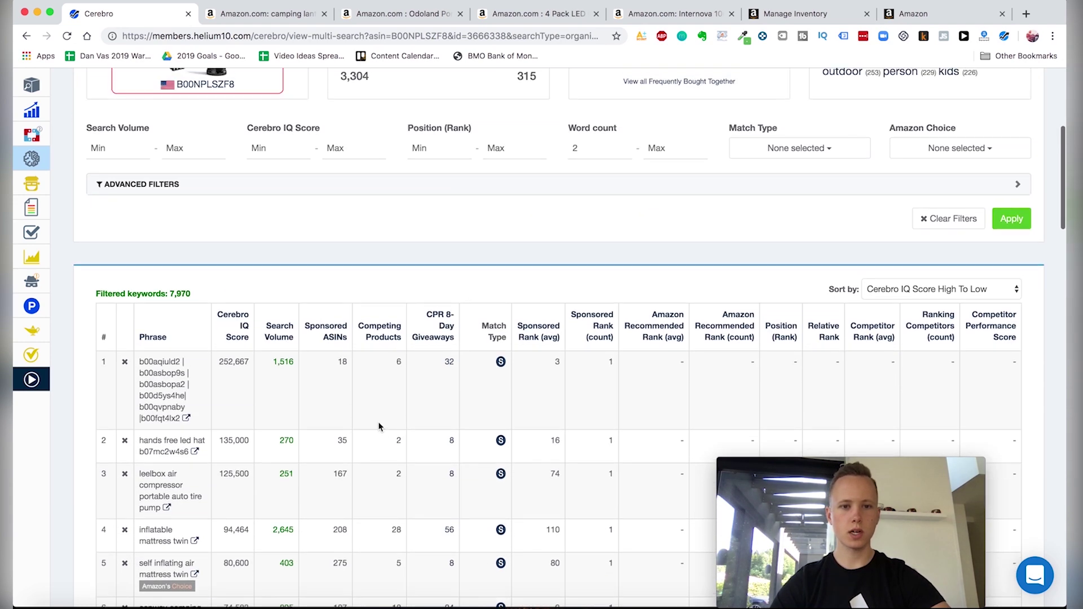
pyautogui.scroll(2, 378, 422)
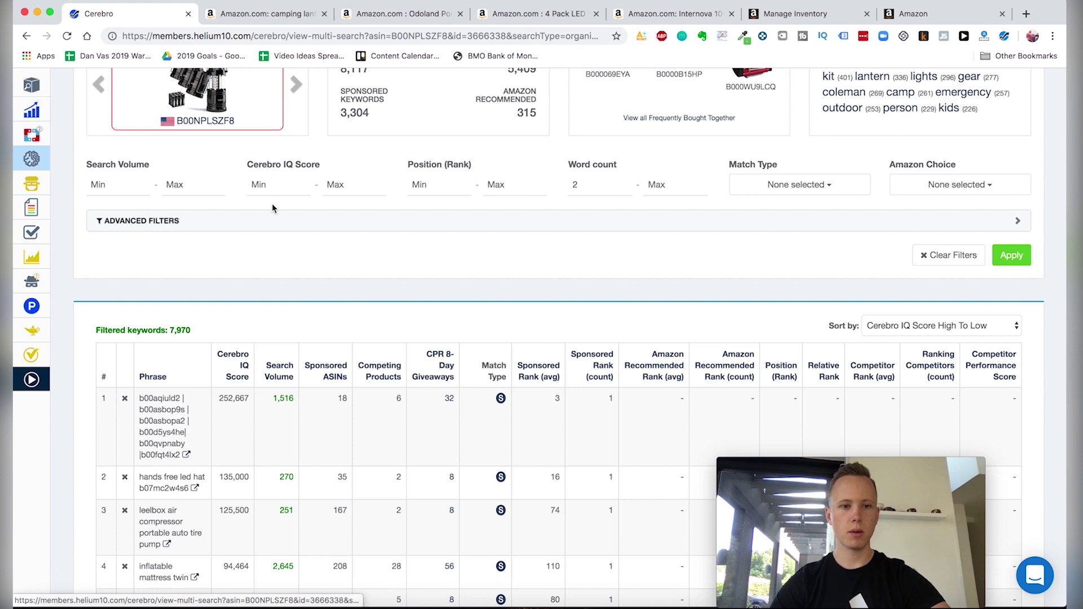
# Step: Filter the keywords to a minimum Cerebro IQ Score of 1000 and a minimum search volume of 1000
pyautogui.click(283, 186)
pyautogui.write('1000')
pyautogui.click(395, 219)
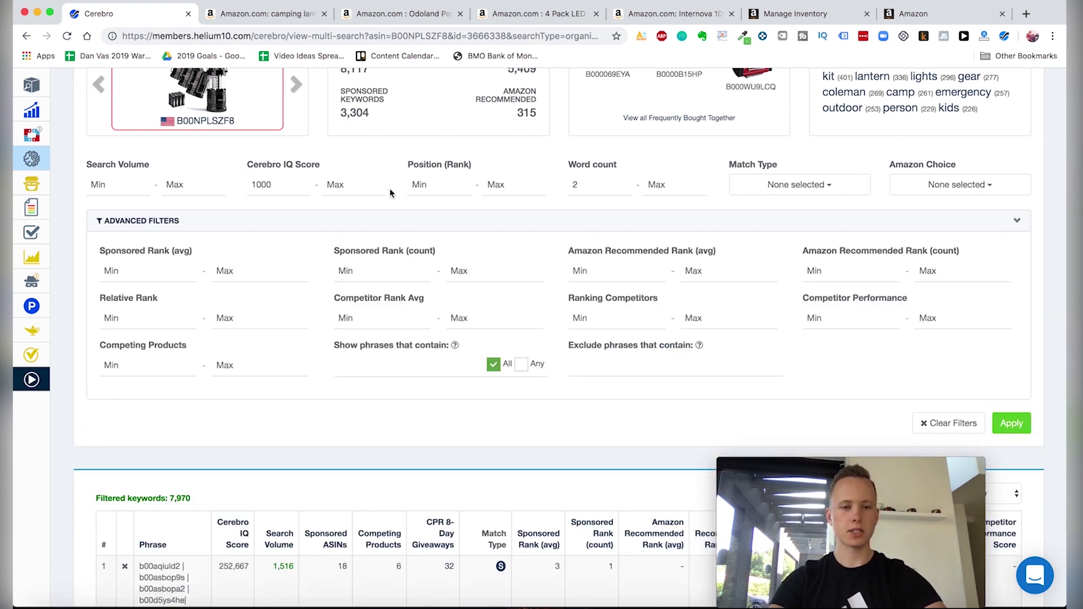
pyautogui.click(182, 221)
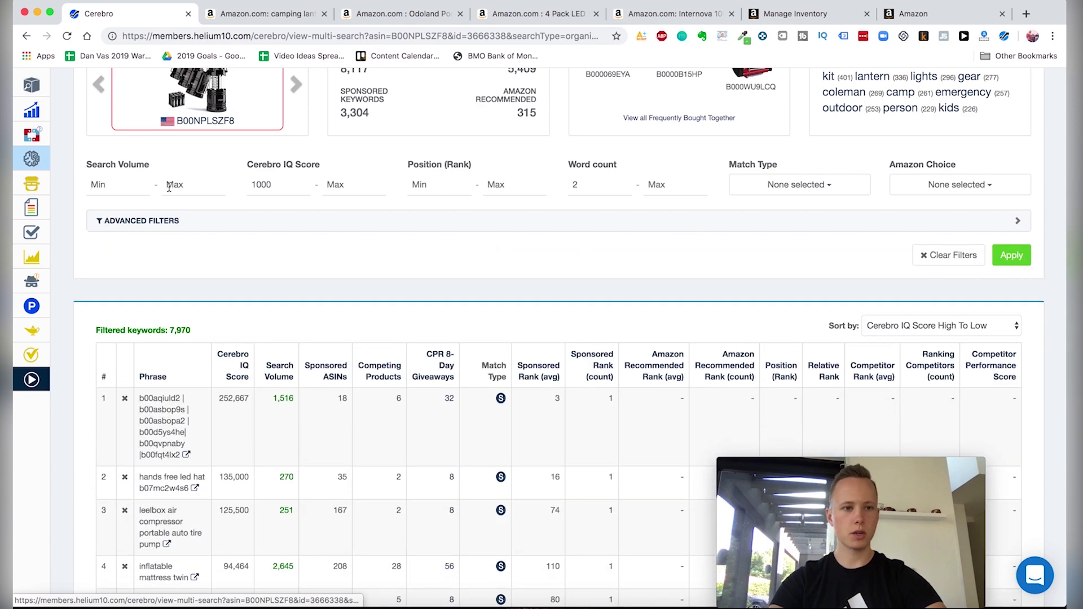
pyautogui.click(110, 182)
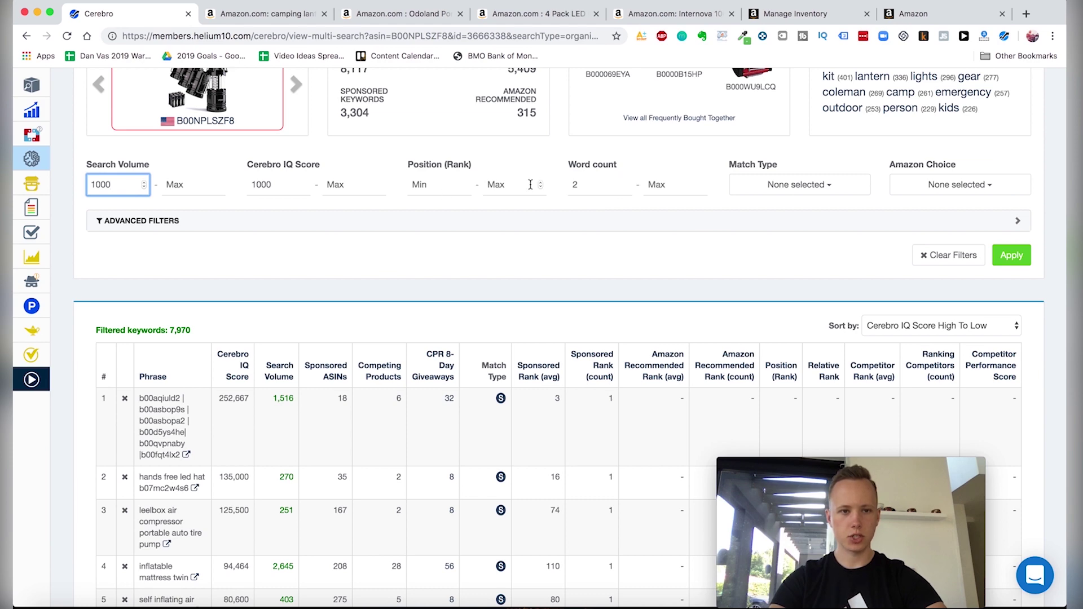
pyautogui.click(1025, 266)
pyautogui.scroll(-3, 232, 178)
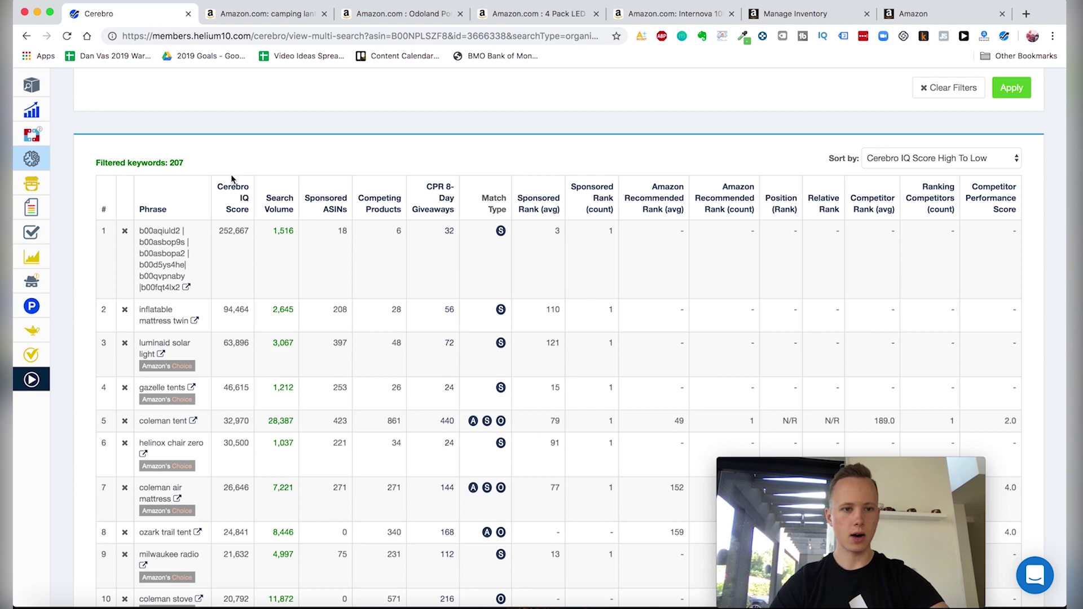
# Step: Sort the filtered keywords by Cerebro IQ Score from low to high and switch back to high to low
pyautogui.click(241, 198)
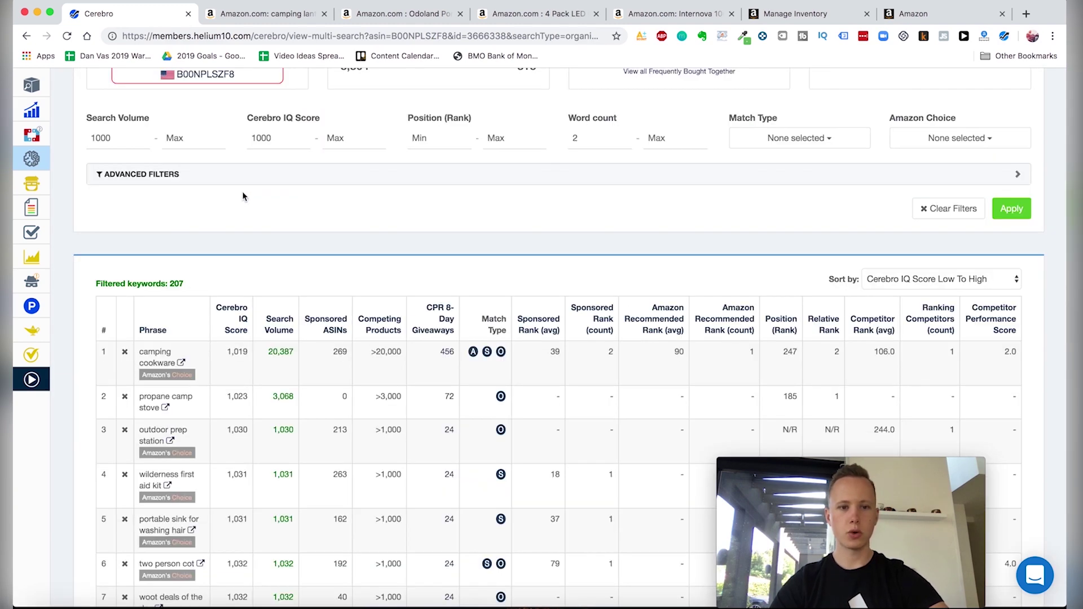
pyautogui.click(250, 321)
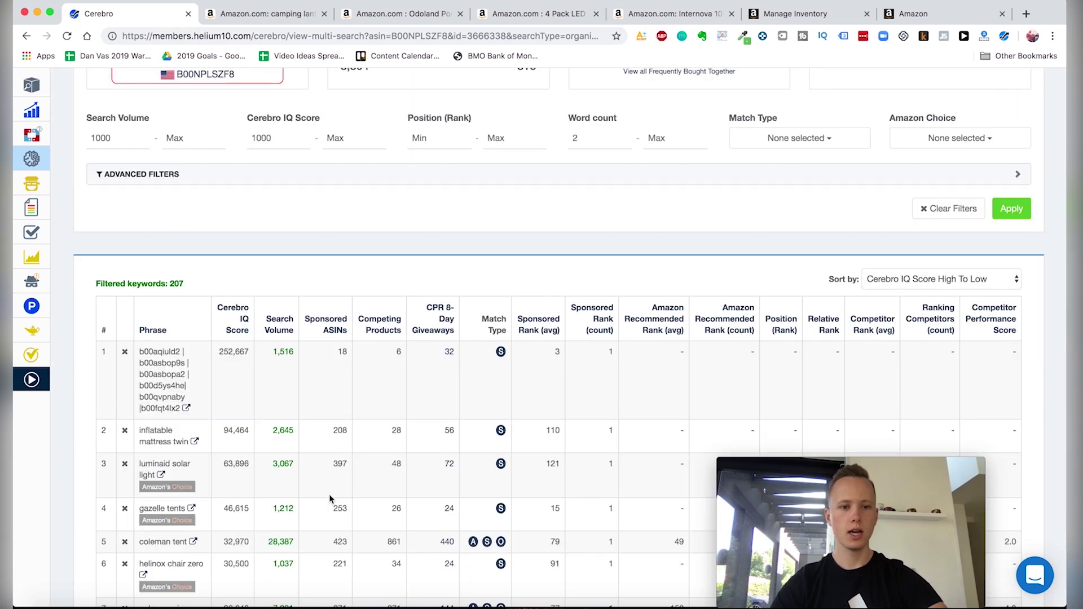
# Step: Examine the filtered phrases from the first row to the end of the page and continue to results page 2
pyautogui.scroll(-3, 386, 461)
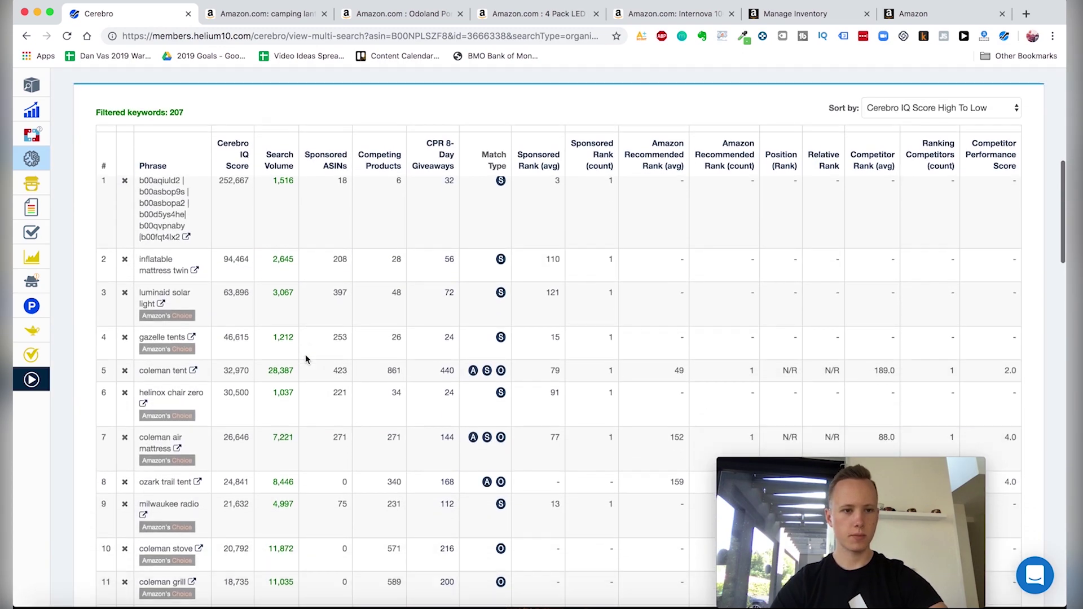
pyautogui.moveTo(148, 173); pyautogui.dragTo(182, 230)
pyautogui.click(153, 177)
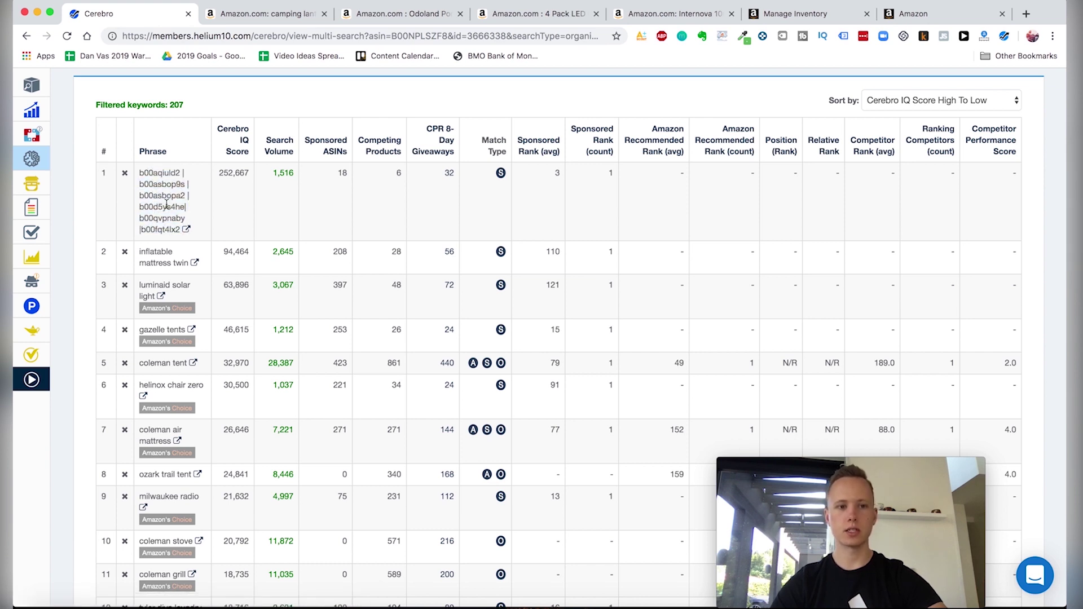
pyautogui.scroll(-2, 166, 204)
pyautogui.scroll(-5, 236, 223)
pyautogui.scroll(-3, 225, 305)
pyautogui.scroll(-5, 225, 305)
pyautogui.scroll(-10, 226, 308)
pyautogui.scroll(-18, 225, 365)
pyautogui.scroll(-7, 227, 369)
pyautogui.click(145, 529)
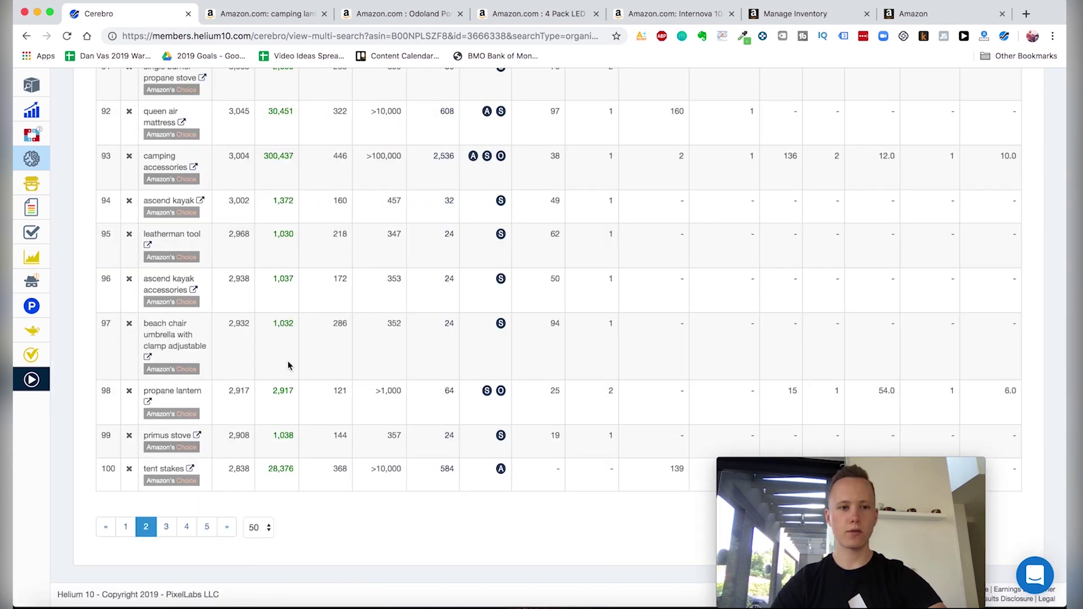
# Step: Run the reverse ASIN lookup again for the Vont lantern B00NPLSZF8 alone, leaving out the Odoland ASIN
pyautogui.scroll(5, 287, 367)
pyautogui.scroll(8, 256, 384)
pyautogui.scroll(10, 256, 384)
pyautogui.scroll(12, 212, 296)
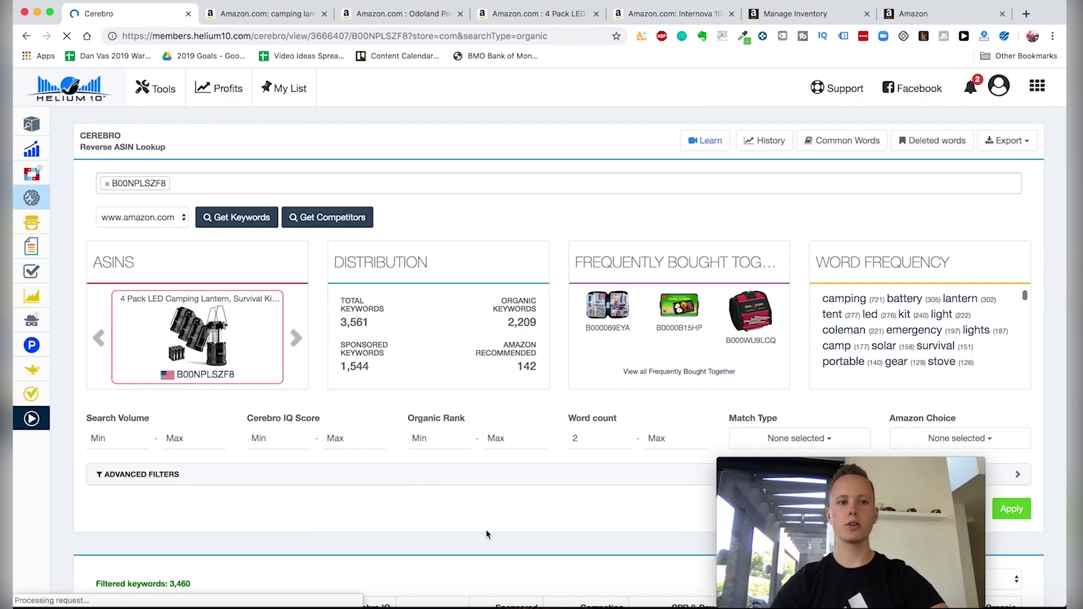
pyautogui.scroll(-2, 487, 534)
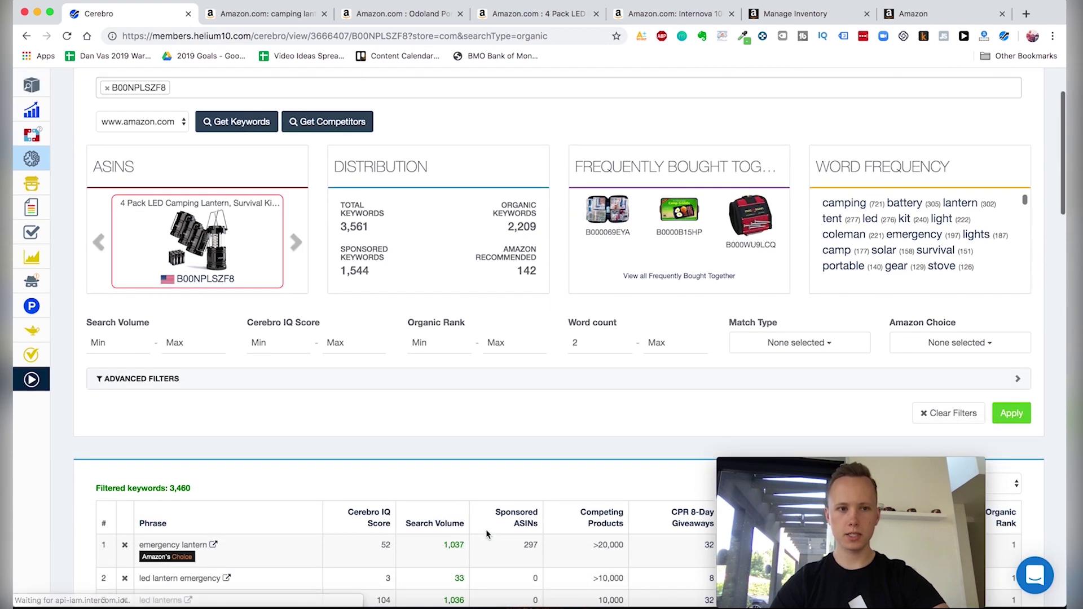
# Step: Sort the Vont lantern's keywords by search volume from high to low and look over the highest-volume phrases
pyautogui.scroll(1, 486, 530)
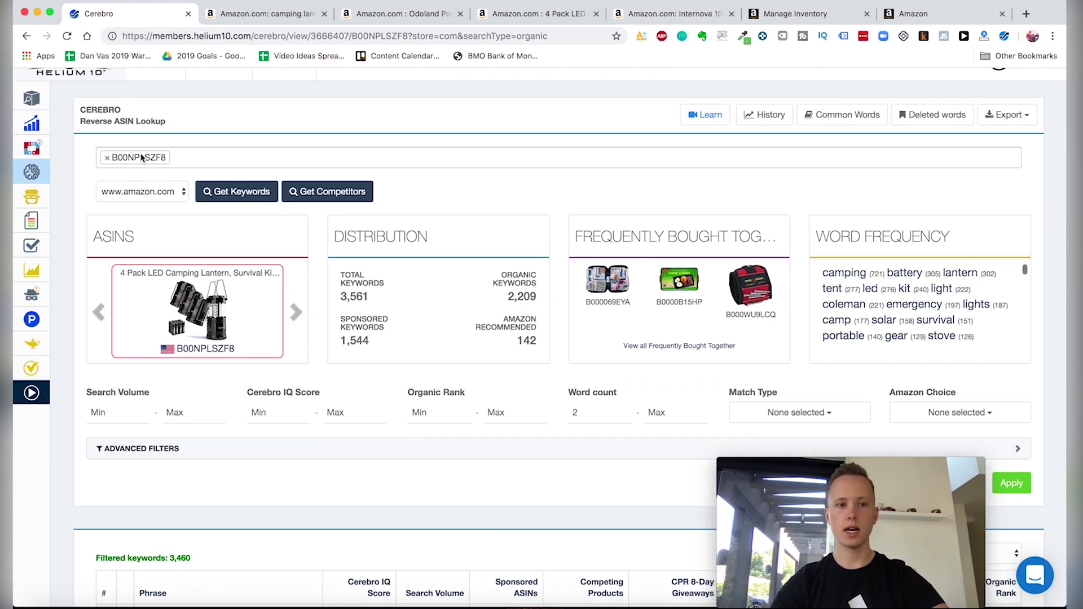
pyautogui.scroll(-5, 302, 353)
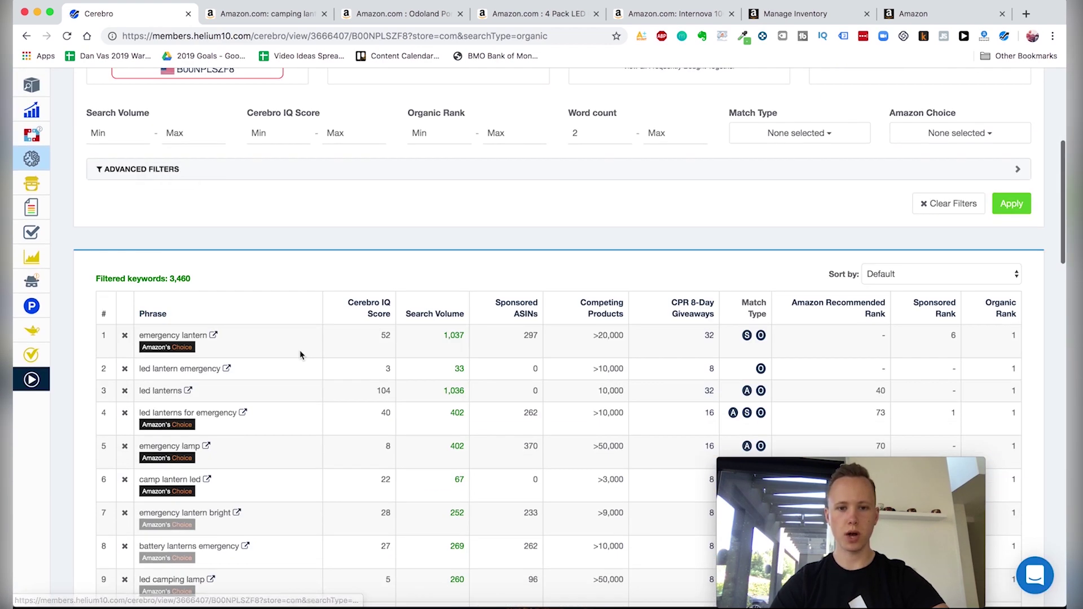
pyautogui.scroll(1, 300, 355)
pyautogui.scroll(-2, 301, 355)
pyautogui.scroll(-3, 696, 346)
pyautogui.scroll(2, 873, 305)
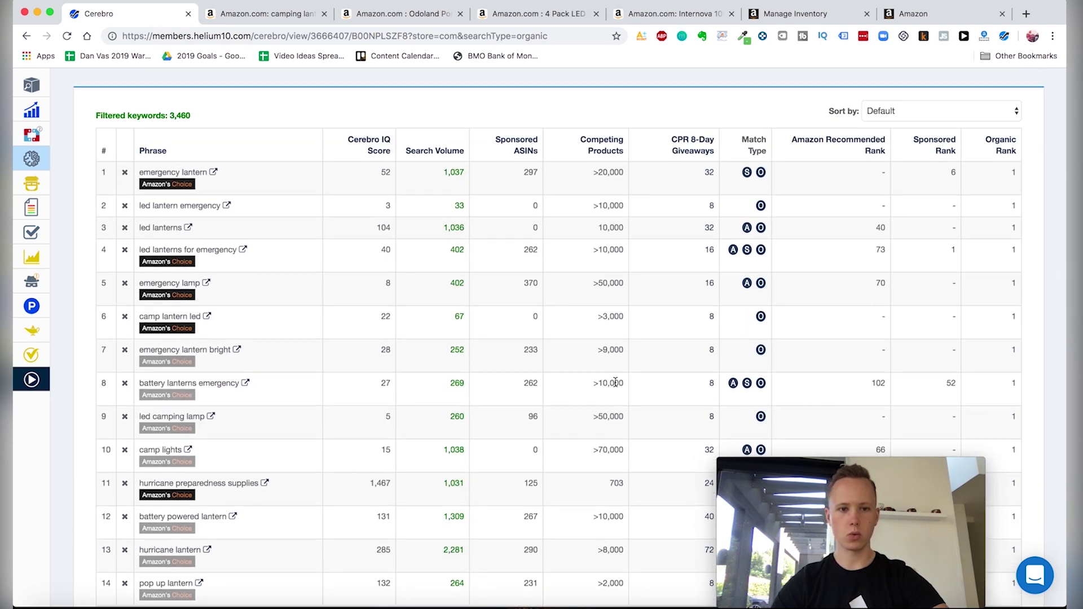
pyautogui.scroll(1, 425, 222)
pyautogui.click(430, 241)
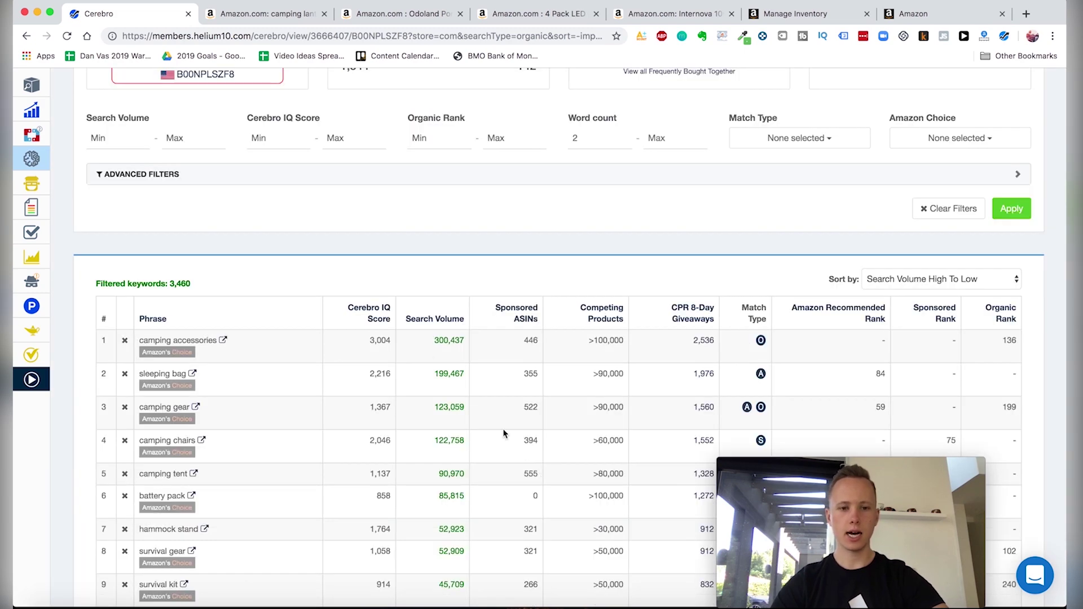
pyautogui.scroll(-3, 570, 525)
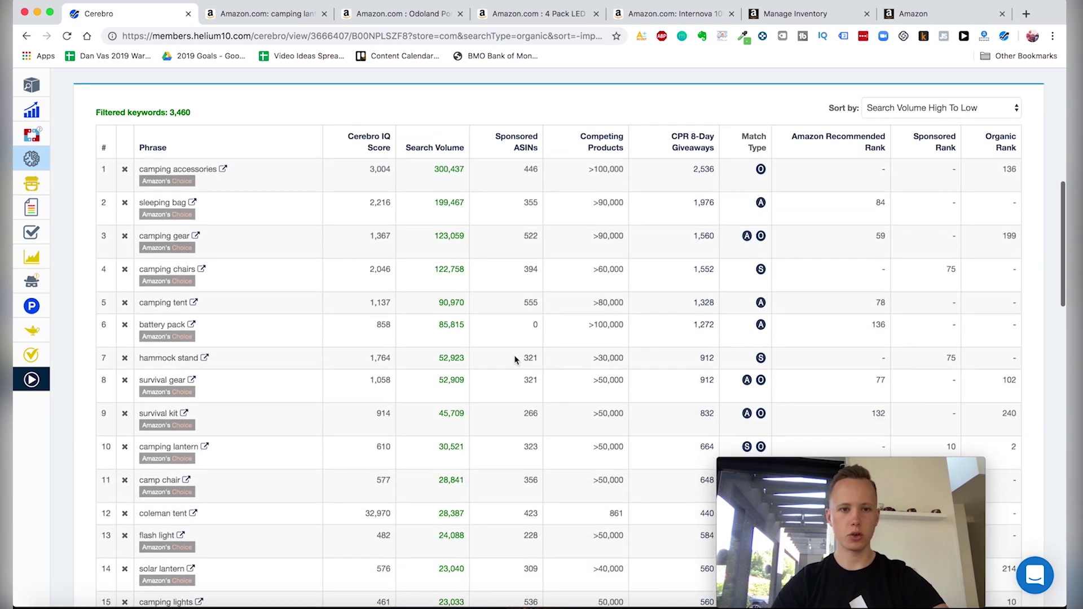
# Step: Filter the keyword list to a minimum Cerebro IQ Score of 1000
pyautogui.scroll(6, 406, 316)
pyautogui.click(275, 186)
pyautogui.write('1000')
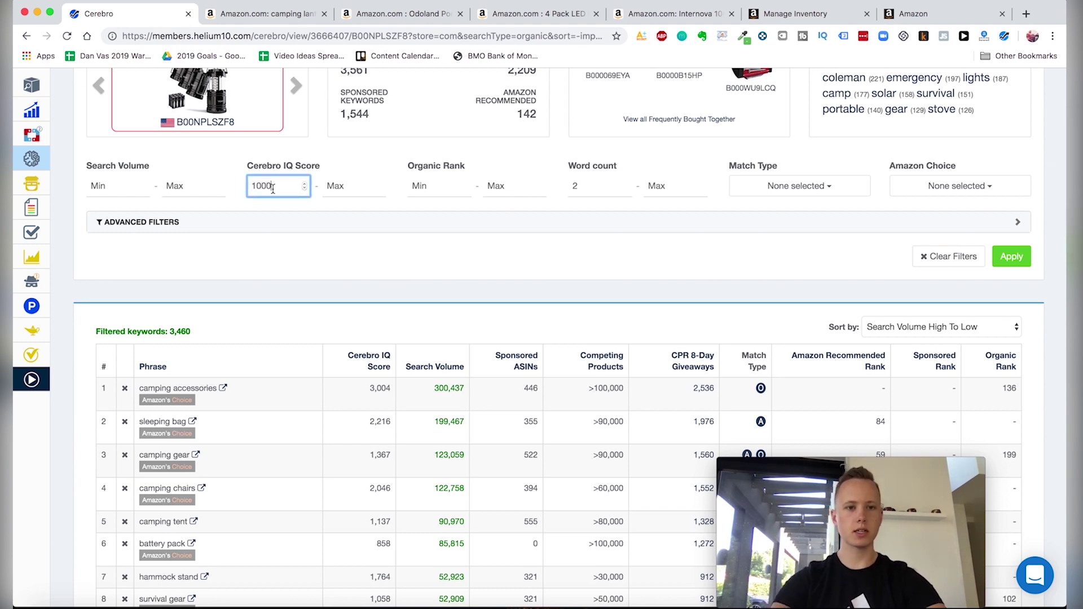
pyautogui.click(1012, 256)
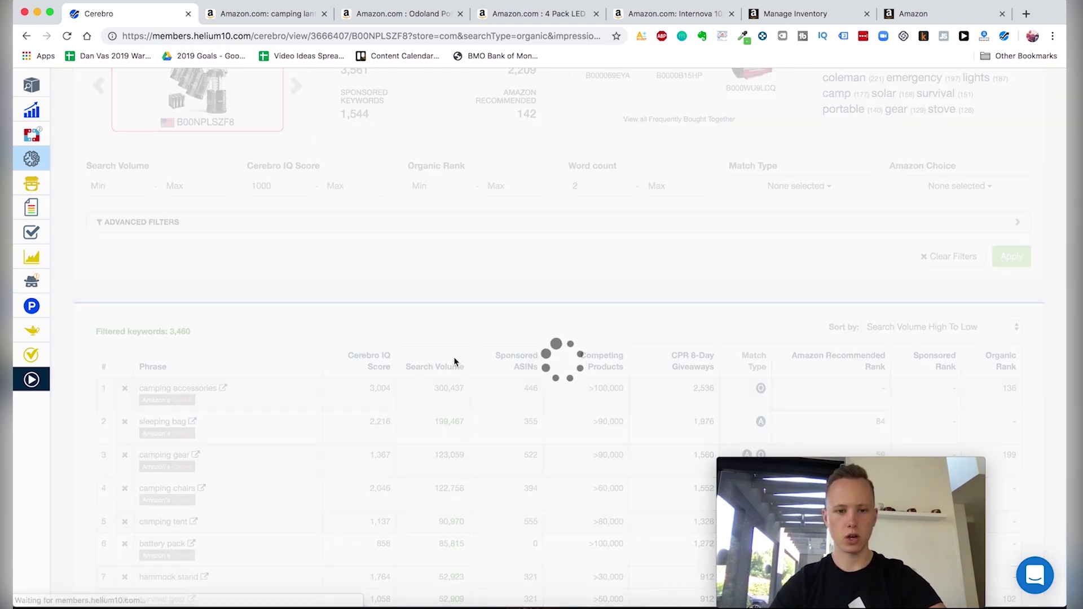
# Step: Export the filtered keyword list as a CSV file
pyautogui.scroll(5, 587, 388)
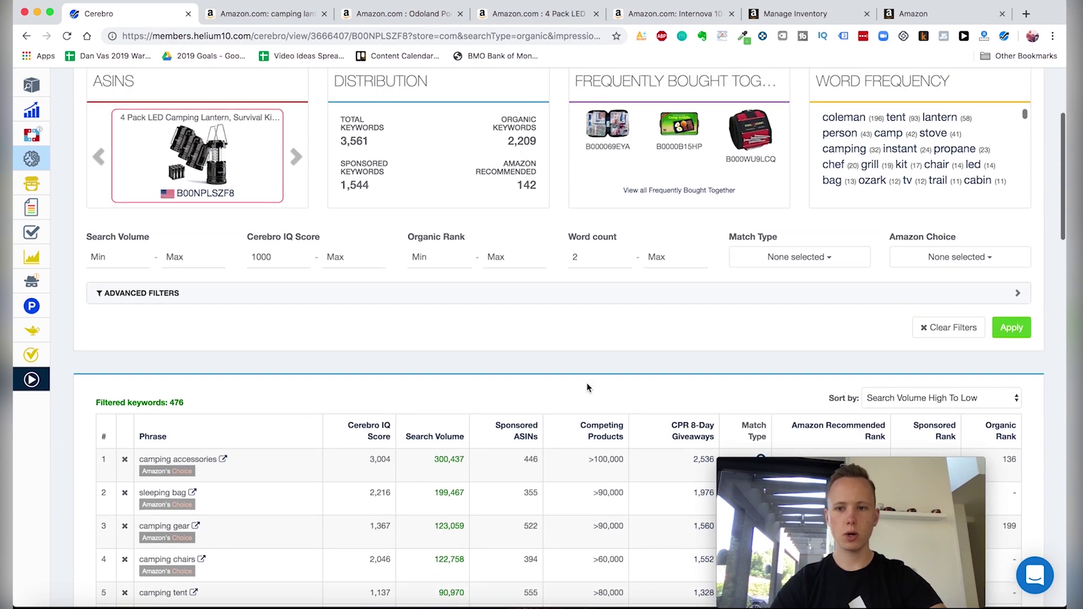
pyautogui.click(1029, 122)
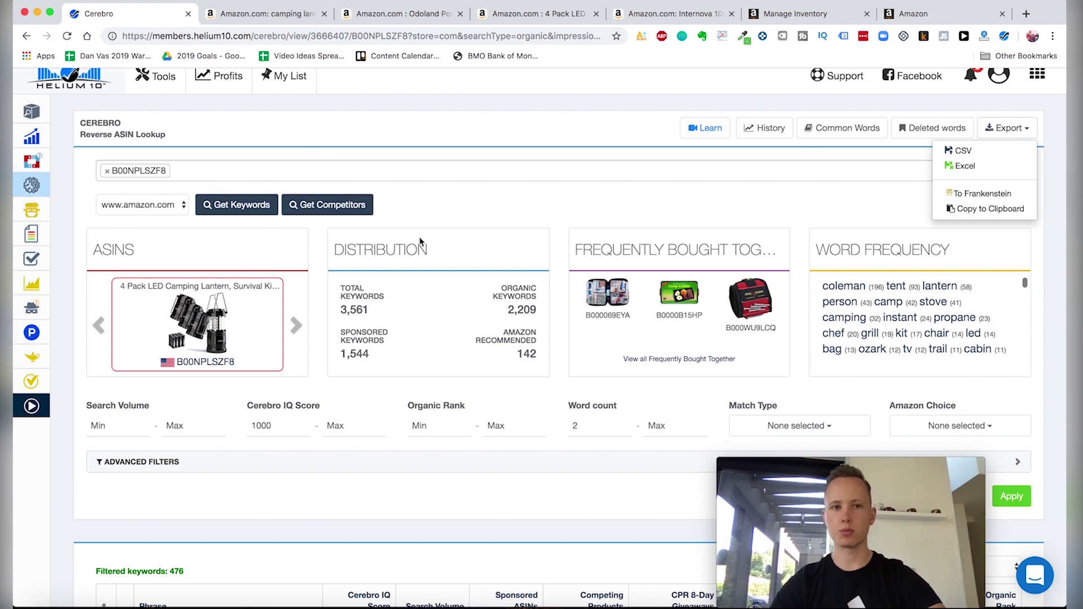
pyautogui.moveTo(51, 215)
pyautogui.click(964, 151)
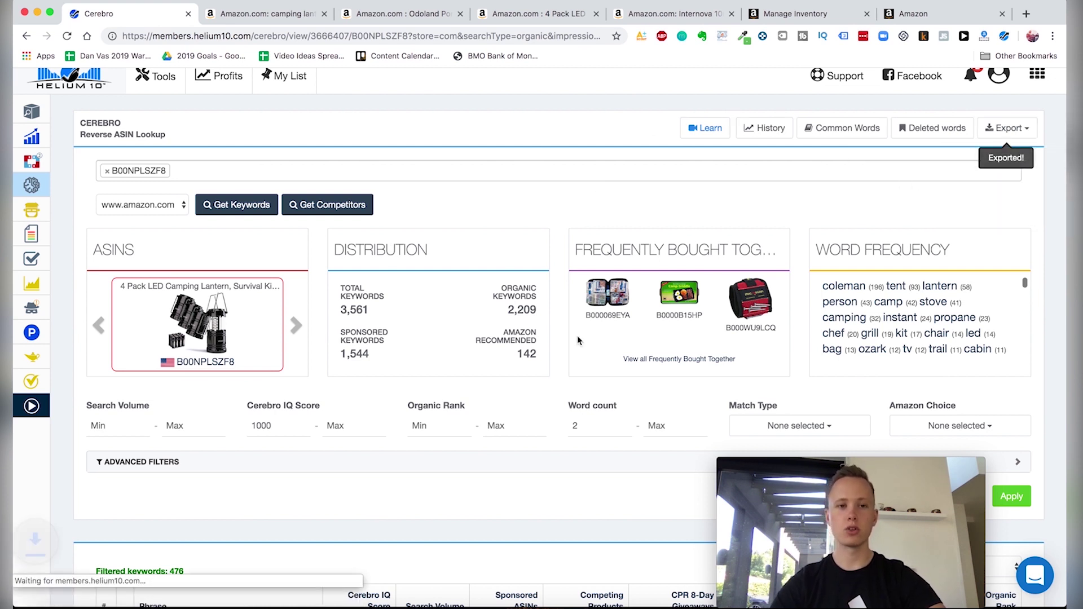
pyautogui.scroll(-3, 339, 472)
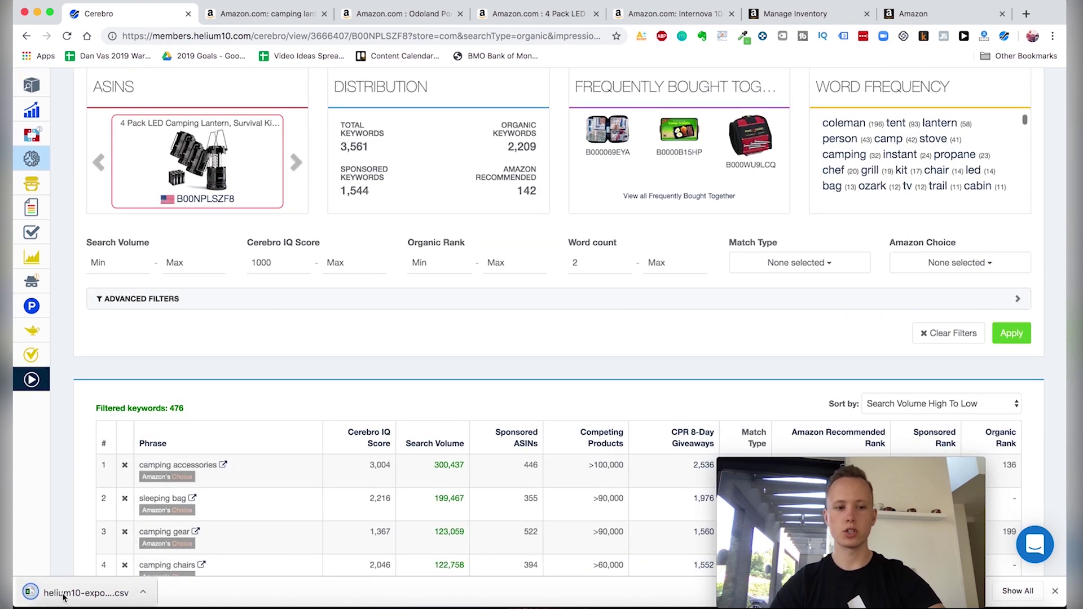
pyautogui.scroll(-1, 118, 463)
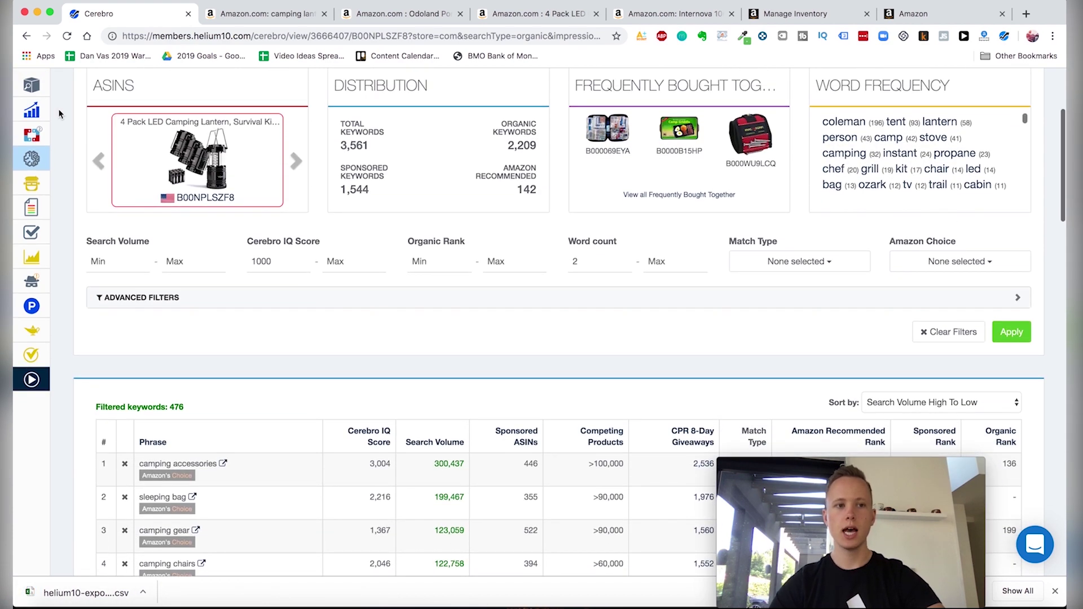
pyautogui.moveTo(50, 127)
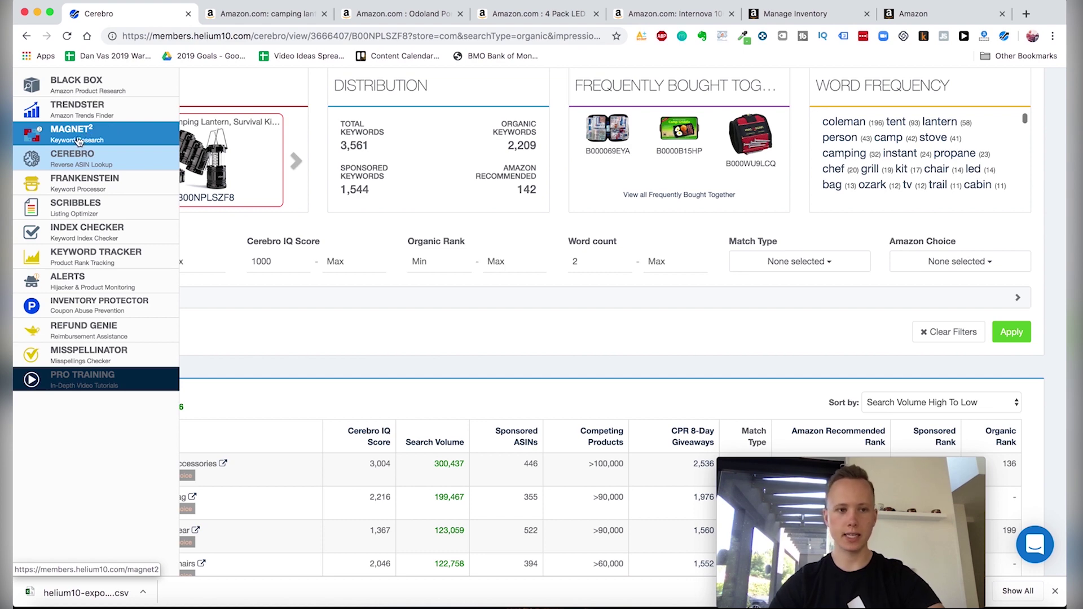
pyautogui.scroll(-2, 206, 401)
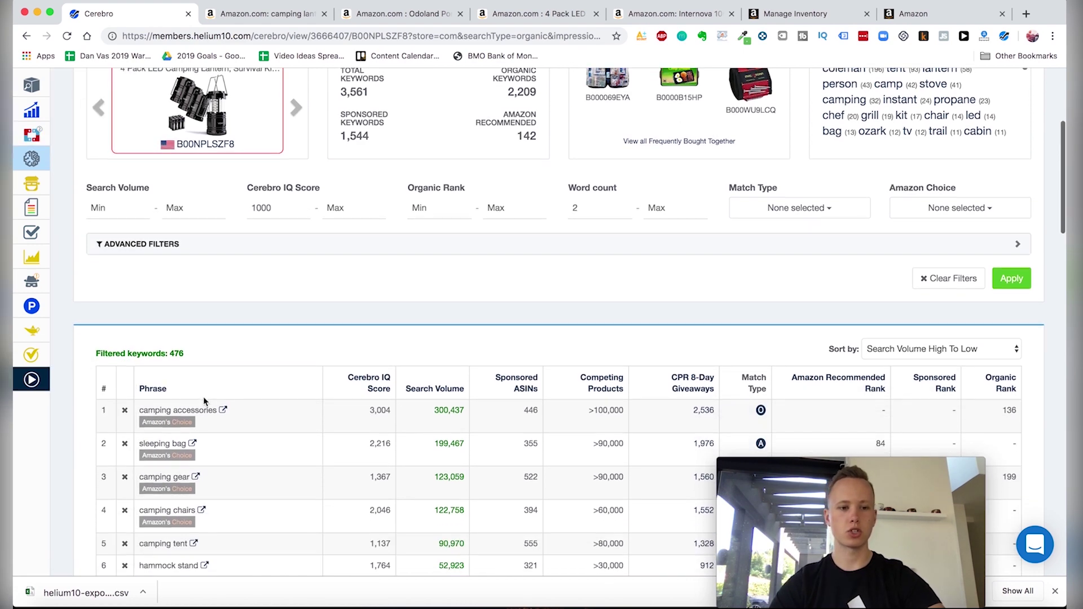
pyautogui.click(52, 144)
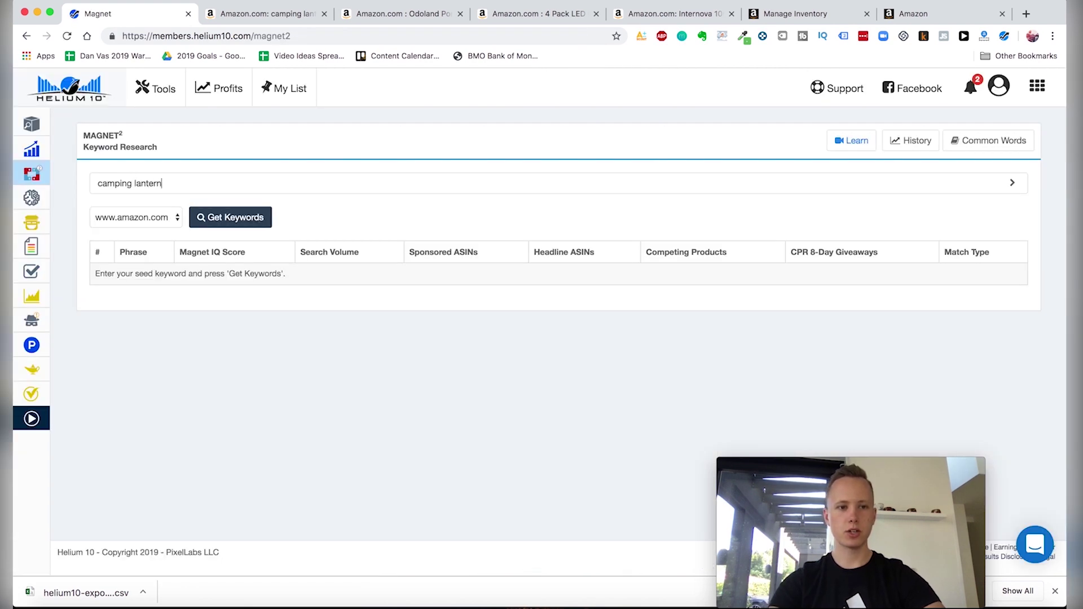
pyautogui.click(233, 226)
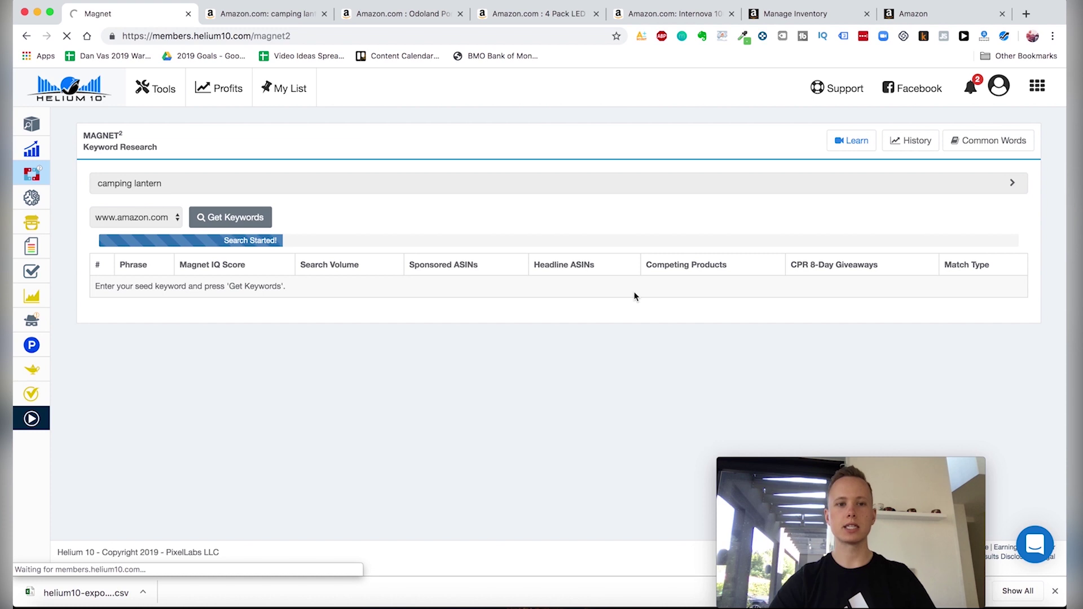
# Step: Examine the camping lantern results summary and read through the word frequency list
pyautogui.scroll(-1, 553, 498)
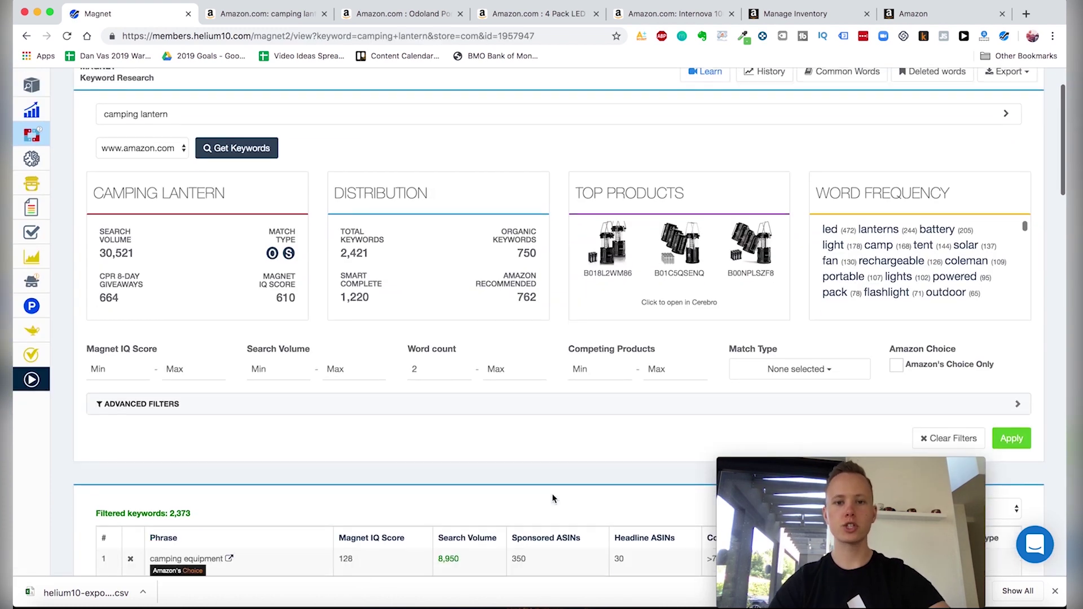
pyautogui.scroll(-2, 911, 284)
pyautogui.scroll(2, 911, 283)
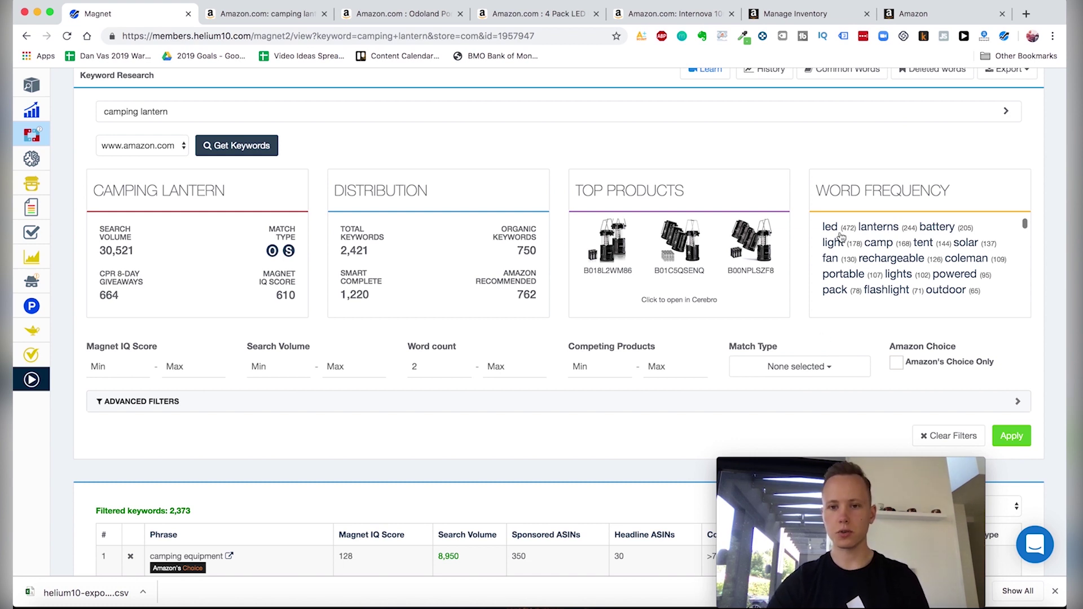
pyautogui.scroll(-2, 834, 231)
pyautogui.scroll(2, 834, 231)
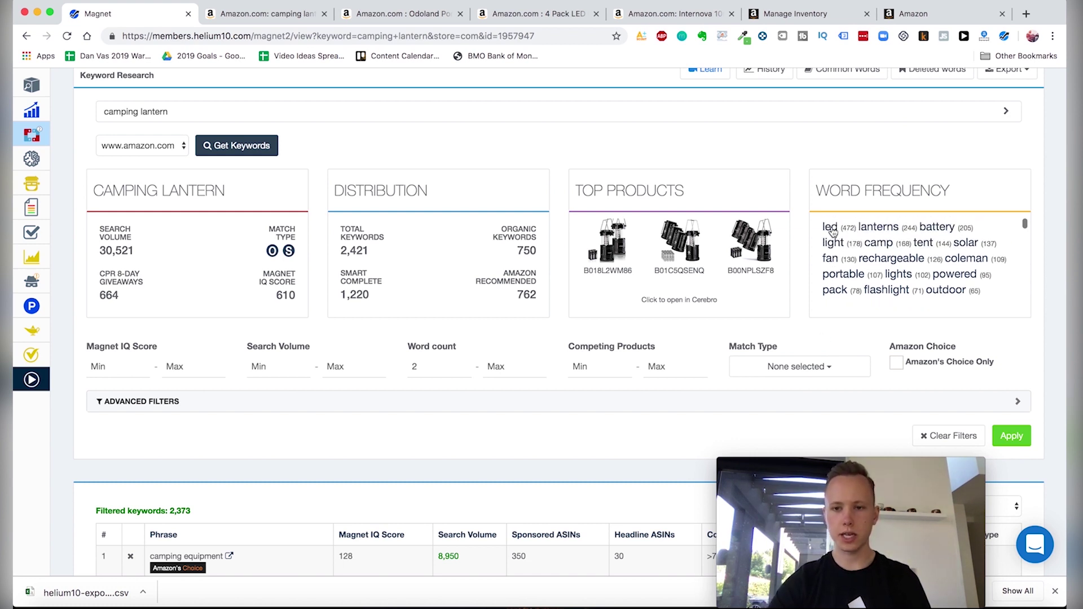
pyautogui.scroll(-3, 920, 262)
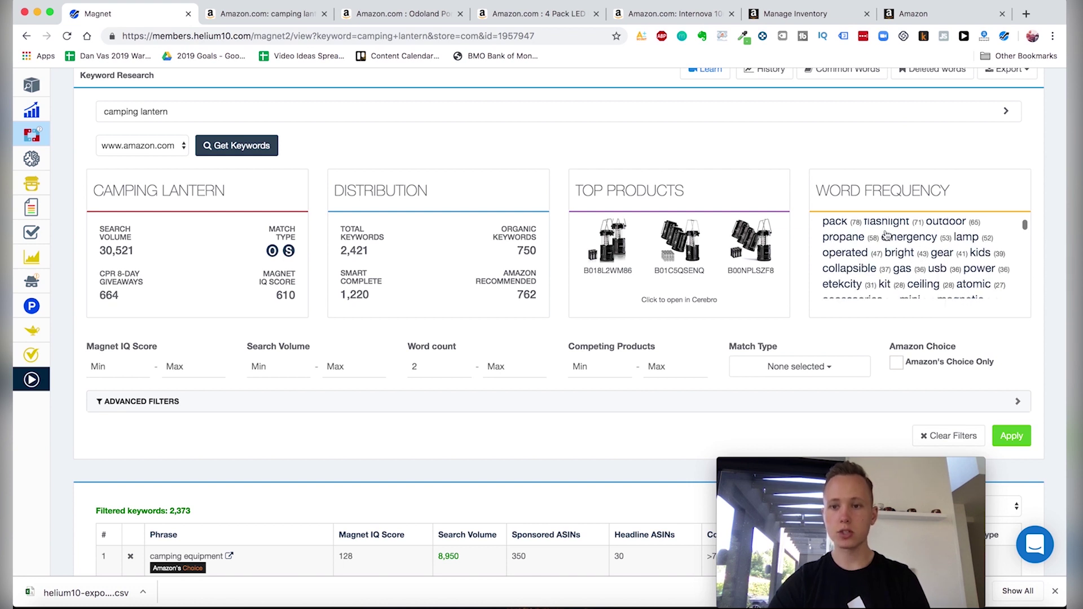
pyautogui.scroll(4, 924, 275)
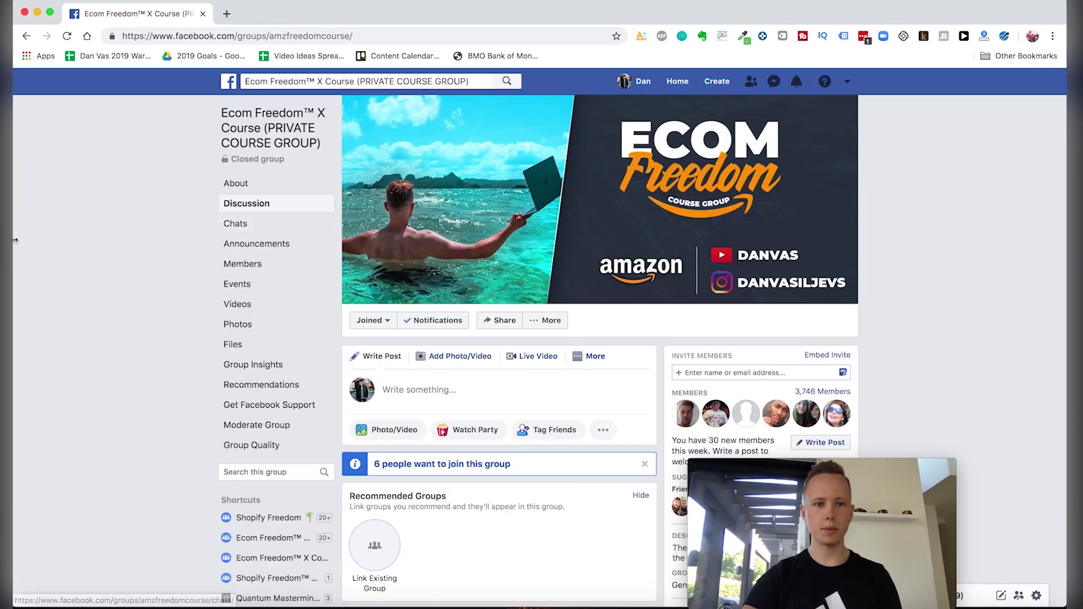
# Step: Browse the photos of the Ecom Freedom X Course group on Facebook and open the Amazon Seller product sales screenshot
pyautogui.scroll(-2, 128, 321)
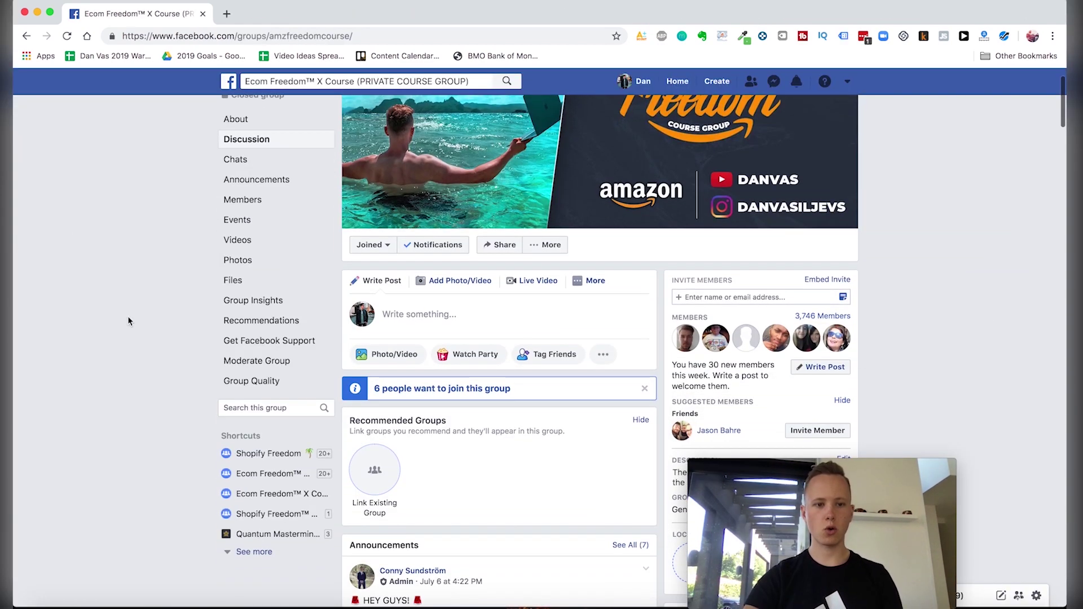
pyautogui.click(236, 260)
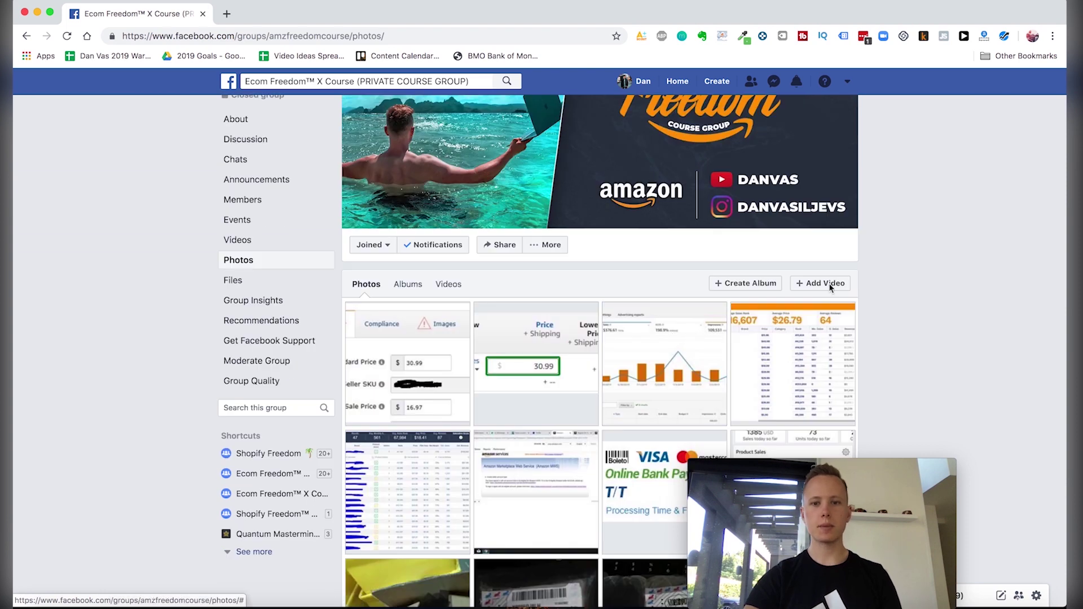
pyautogui.scroll(-1, 828, 285)
pyautogui.scroll(2, 828, 285)
pyautogui.scroll(-1, 922, 317)
pyautogui.scroll(2, 922, 317)
pyautogui.scroll(-1, 920, 317)
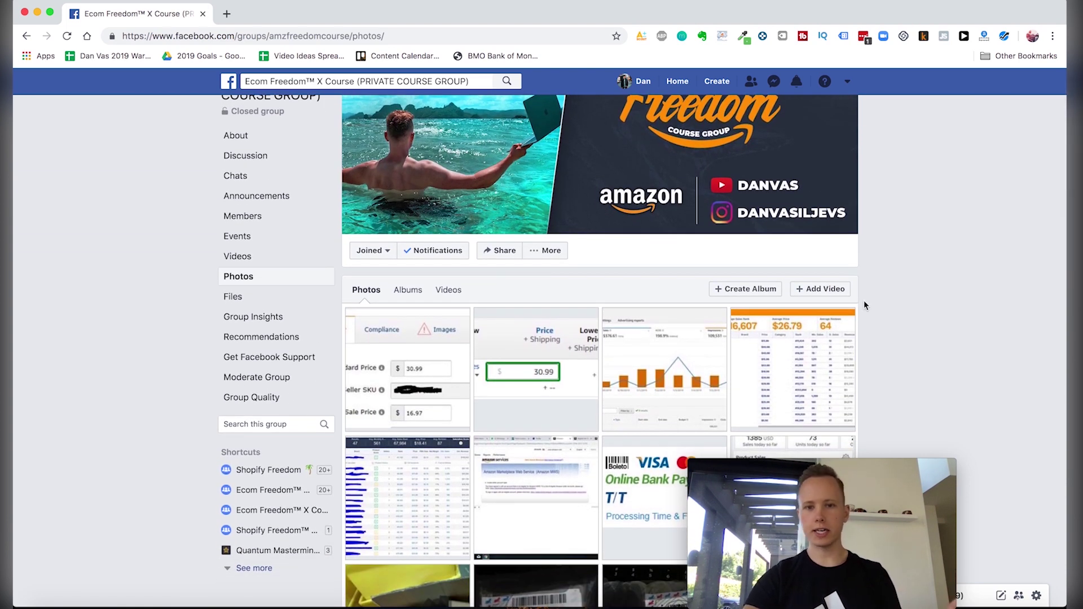
pyautogui.scroll(1, 858, 282)
pyautogui.scroll(-1, 844, 237)
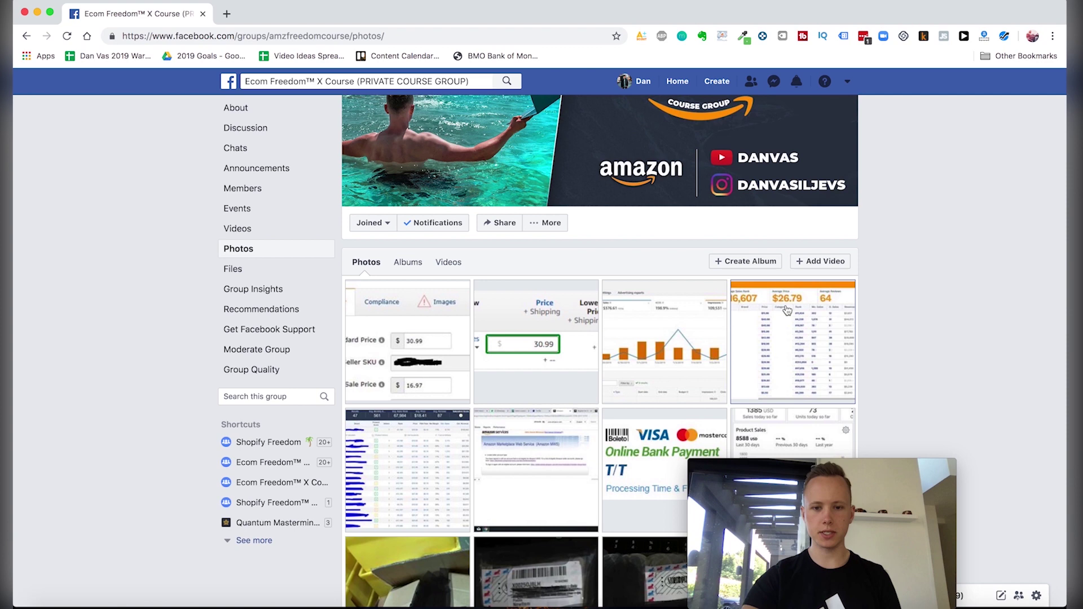
pyautogui.scroll(-2, 790, 282)
pyautogui.click(744, 348)
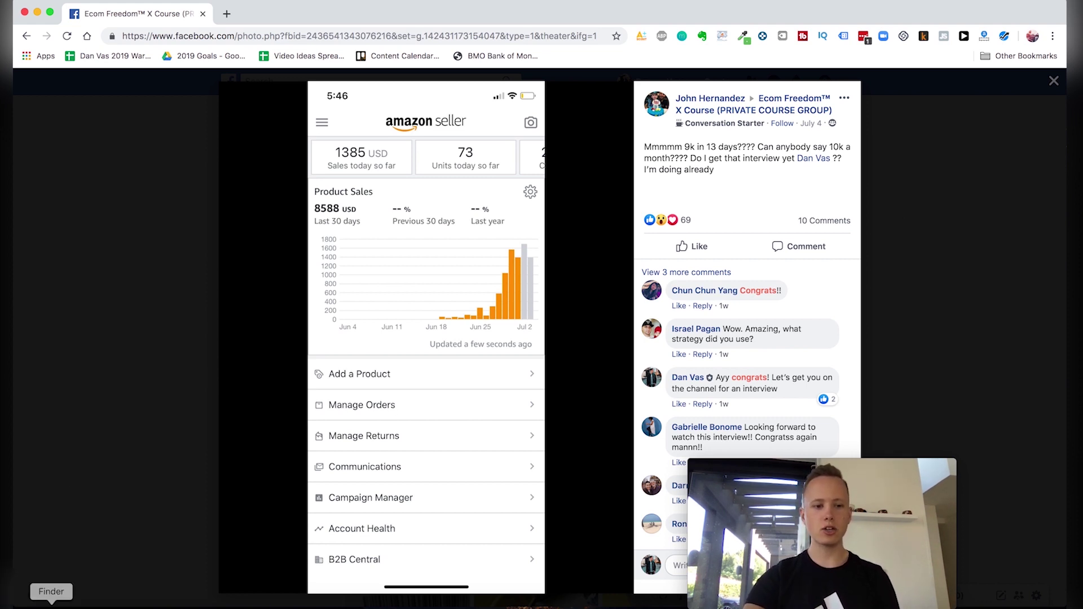
# Step: Switch to Finder, open IMG_2095.PNG from the Ecom Freedom folder, and reposition the image and folder windows on the desktop
pyautogui.click(8, 592)
pyautogui.doubleClick(482, 164)
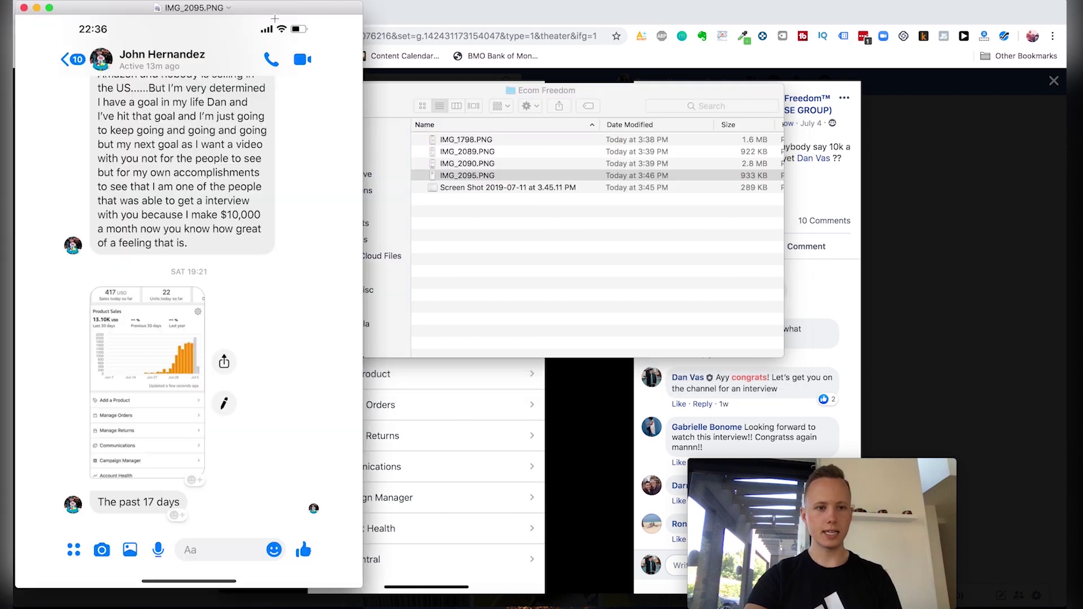
pyautogui.moveTo(291, 8); pyautogui.dragTo(512, 14)
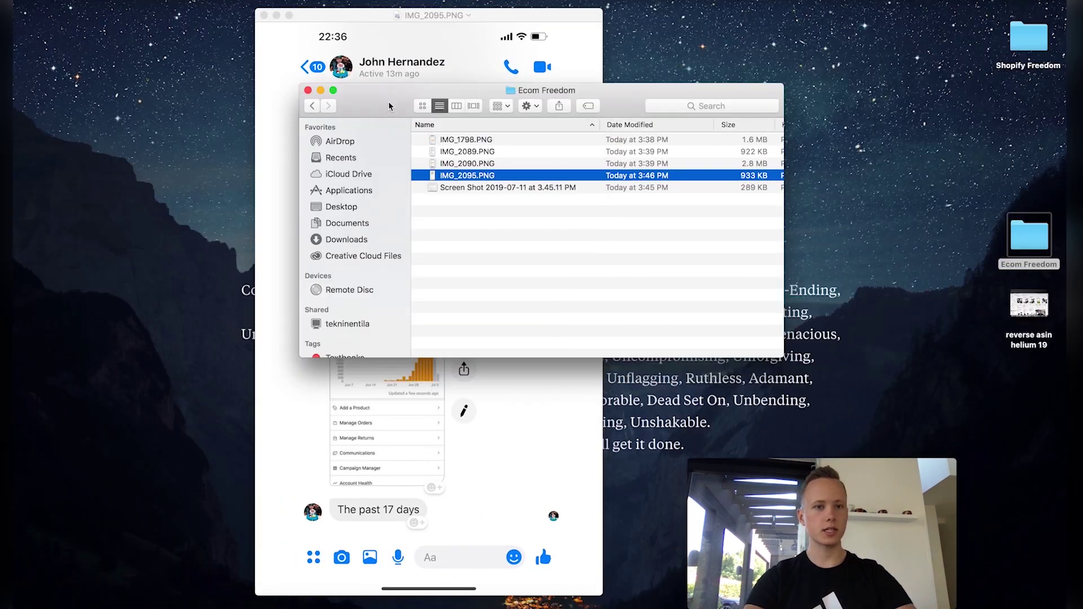
pyautogui.moveTo(390, 108); pyautogui.dragTo(455, 111)
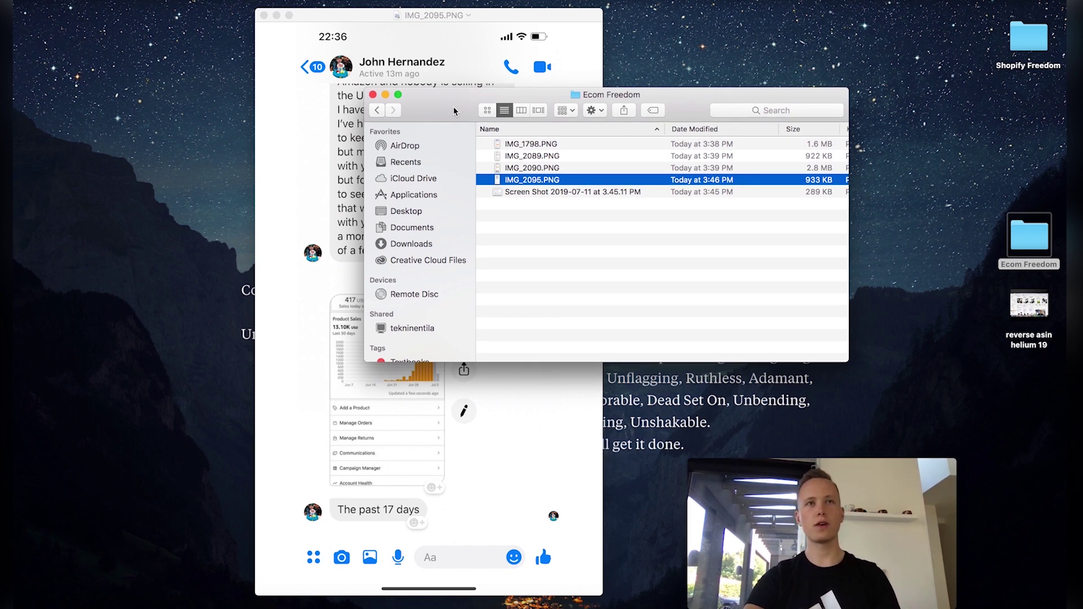
pyautogui.moveTo(450, 113); pyautogui.dragTo(438, 114)
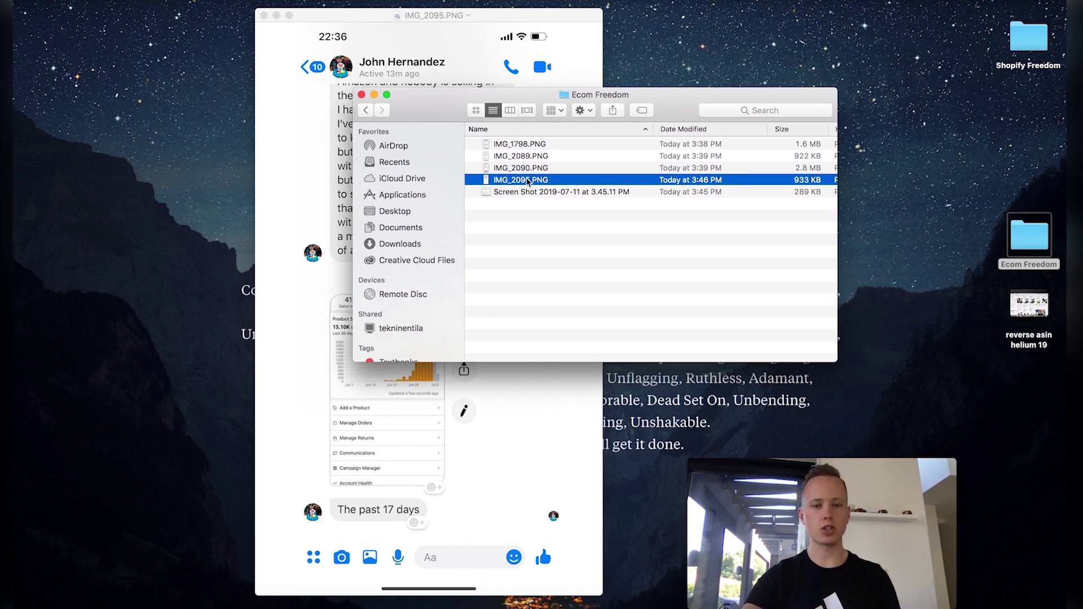